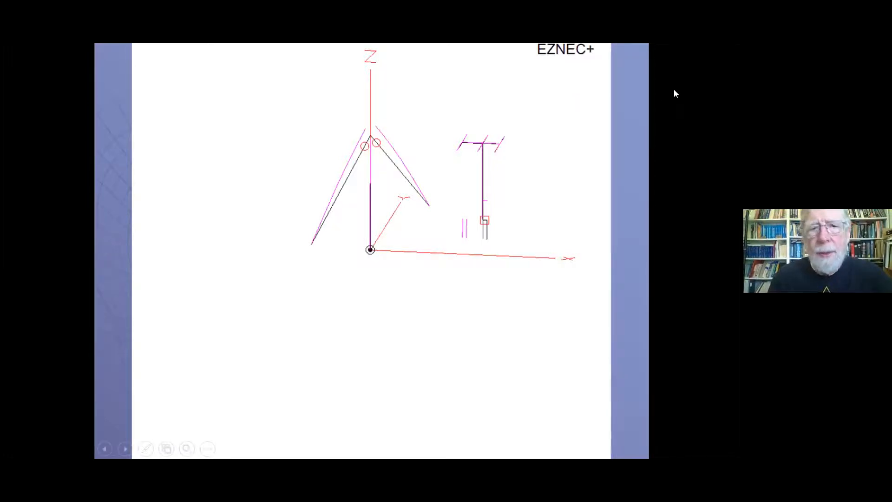
End the slide show to return to the Windows desktop.
{"action": "key", "text": "Escape"}
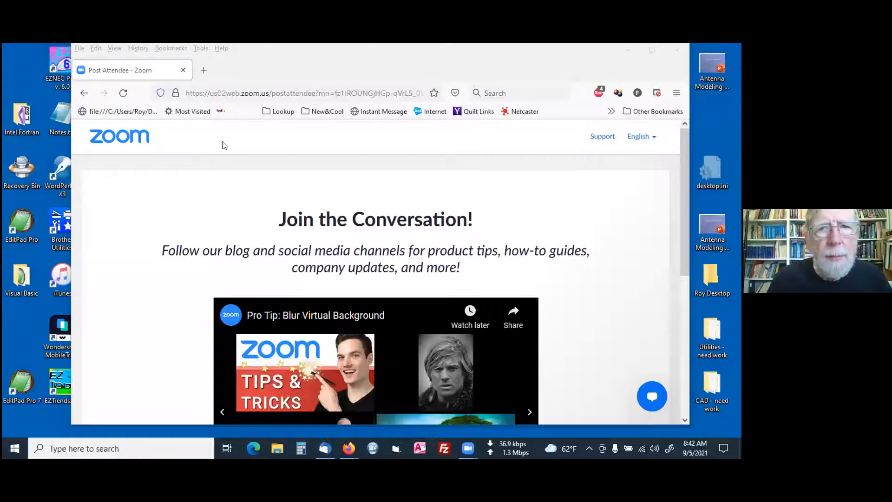
{"action": "right_click", "coordinate": [735, 68]}
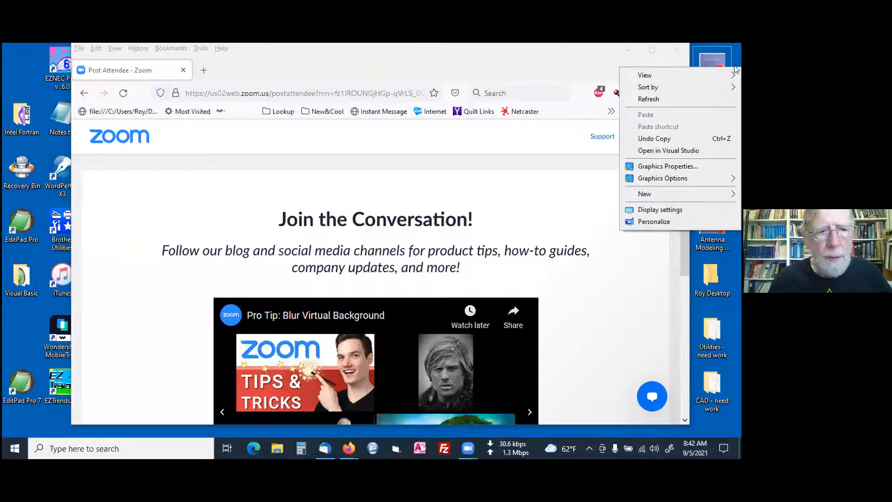
{"action": "left_click", "coordinate": [735, 67]}
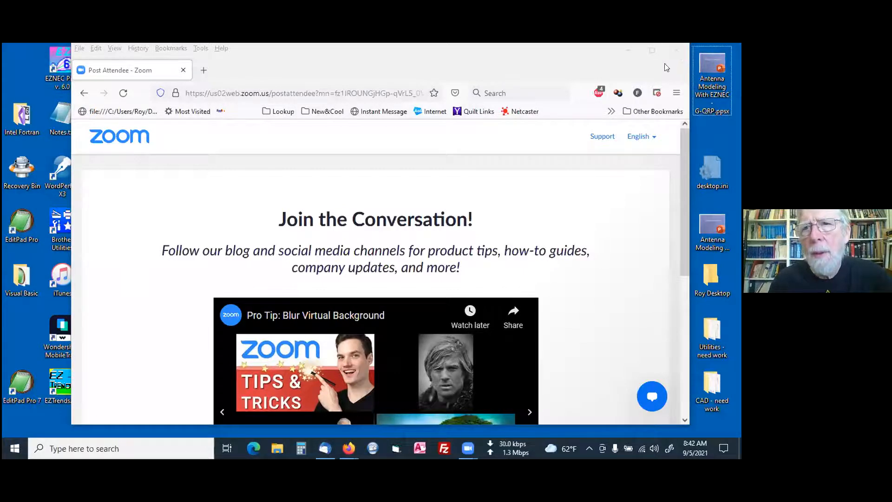
Snap the browser window to one half of the screen and launch EZNEC+ v. 6.0 from the desktop.
{"action": "left_click", "coordinate": [680, 62]}
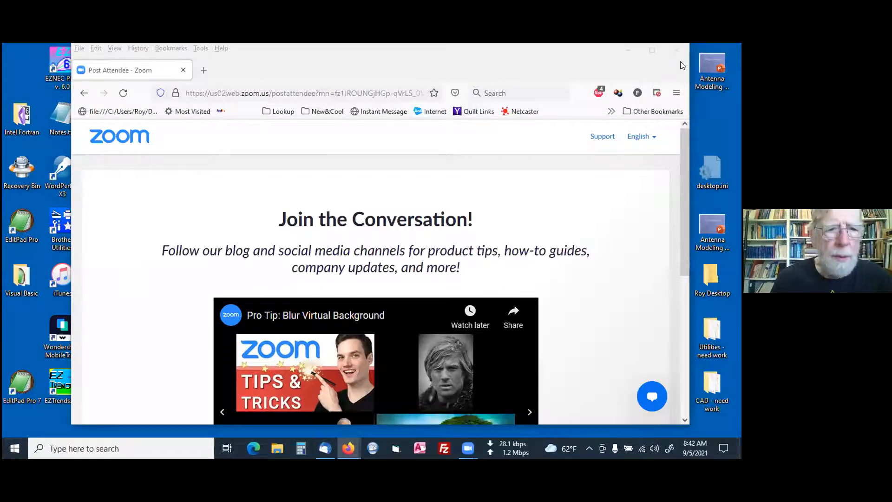
{"action": "left_click_drag", "start_coordinate": [680, 61], "coordinate": [739, 61]}
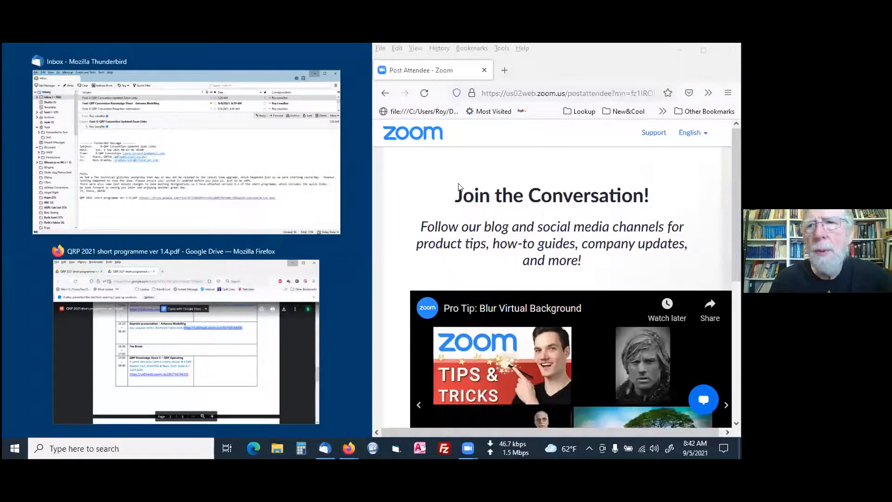
{"action": "mouse_move", "coordinate": [319, 251]}
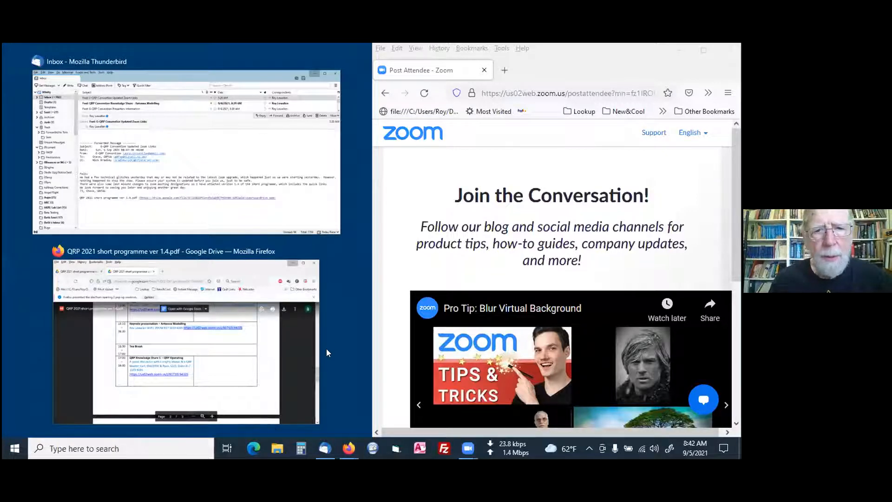
{"action": "left_click", "coordinate": [343, 321]}
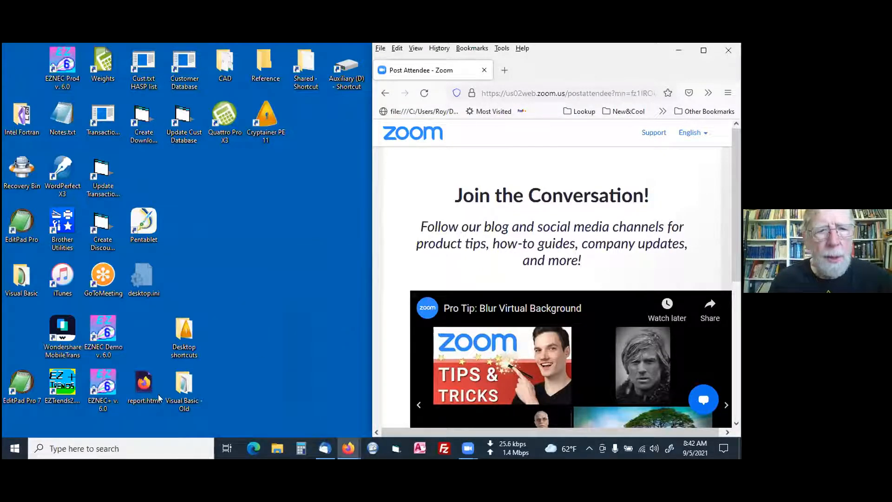
{"action": "double_click", "coordinate": [103, 389]}
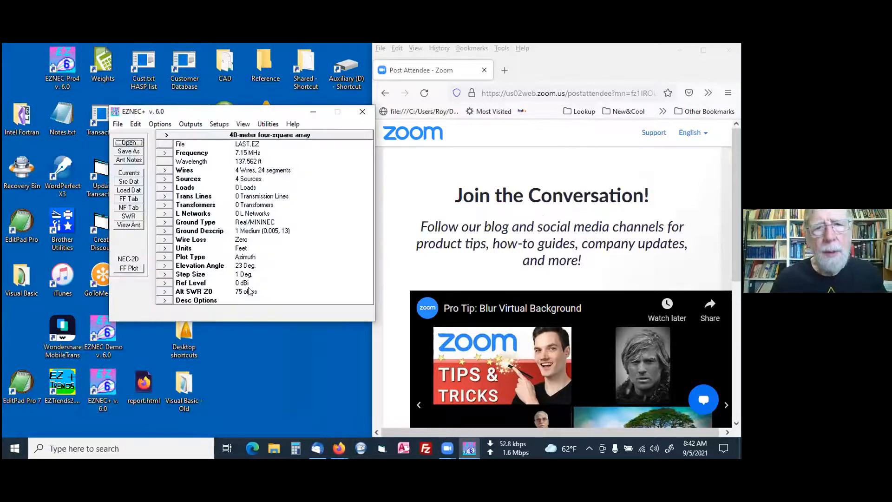
Turn off the display of desktop icons.
{"action": "right_click", "coordinate": [269, 377]}
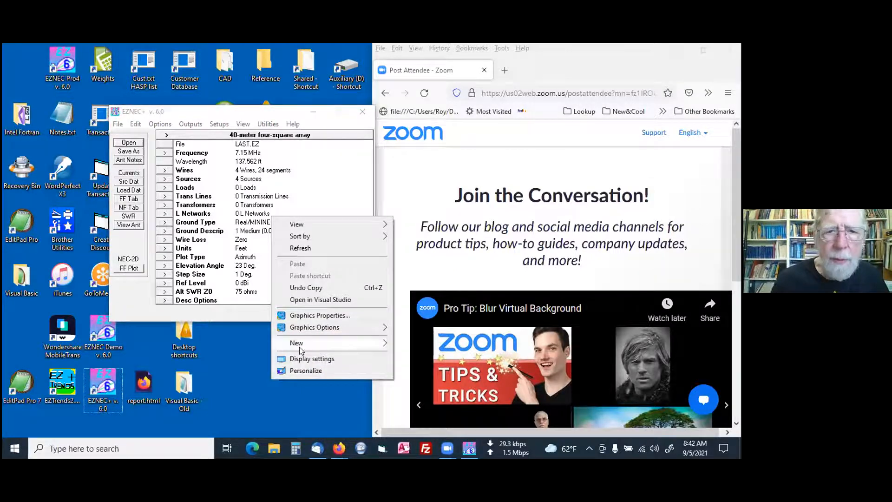
{"action": "mouse_move", "coordinate": [334, 329]}
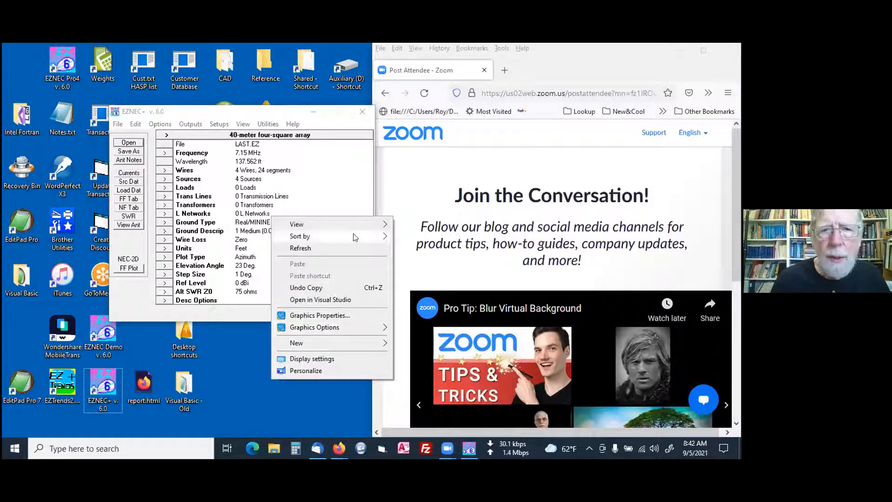
{"action": "mouse_move", "coordinate": [361, 224]}
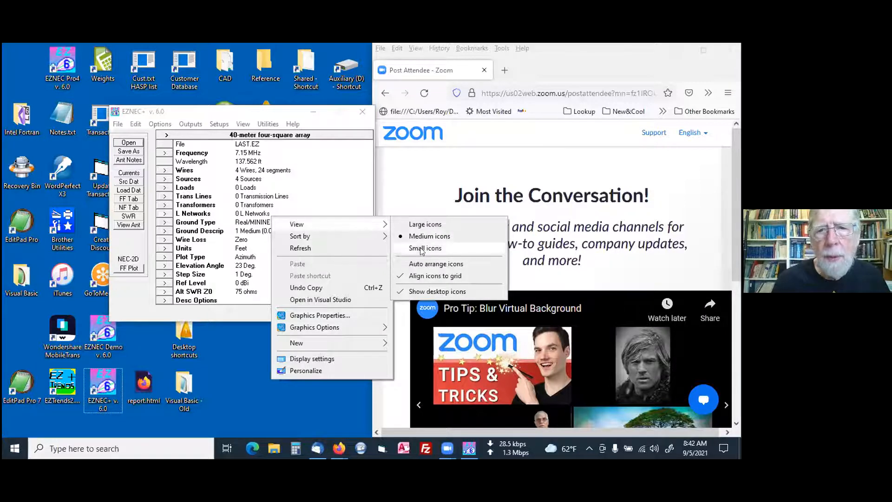
{"action": "left_click", "coordinate": [421, 292]}
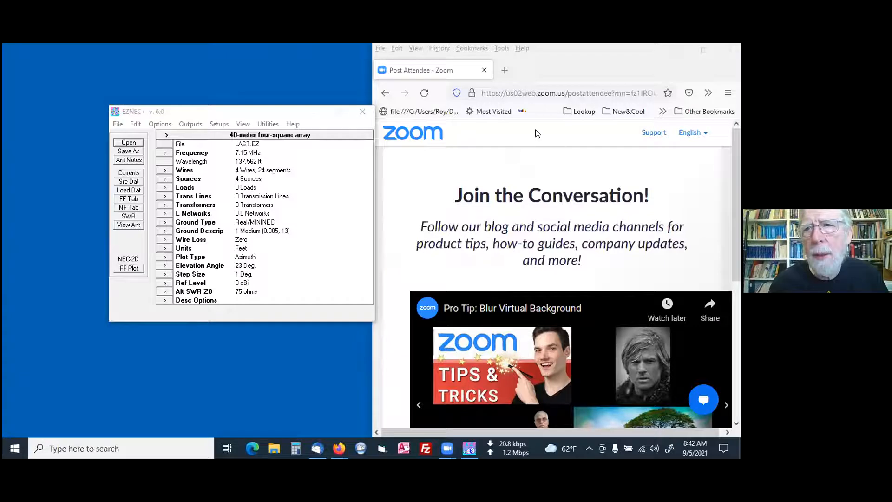
Minimize the browser window and reposition the EZNEC+ Control Center on the cleared desktop.
{"action": "left_click", "coordinate": [708, 75]}
{"action": "left_click_drag", "start_coordinate": [706, 70], "coordinate": [532, 108]}
{"action": "left_click", "coordinate": [553, 93]}
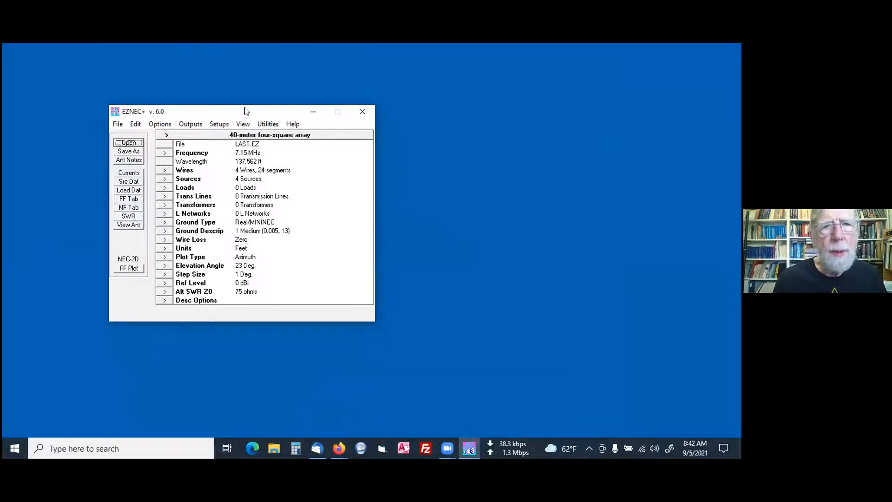
{"action": "left_click_drag", "start_coordinate": [243, 110], "coordinate": [195, 107]}
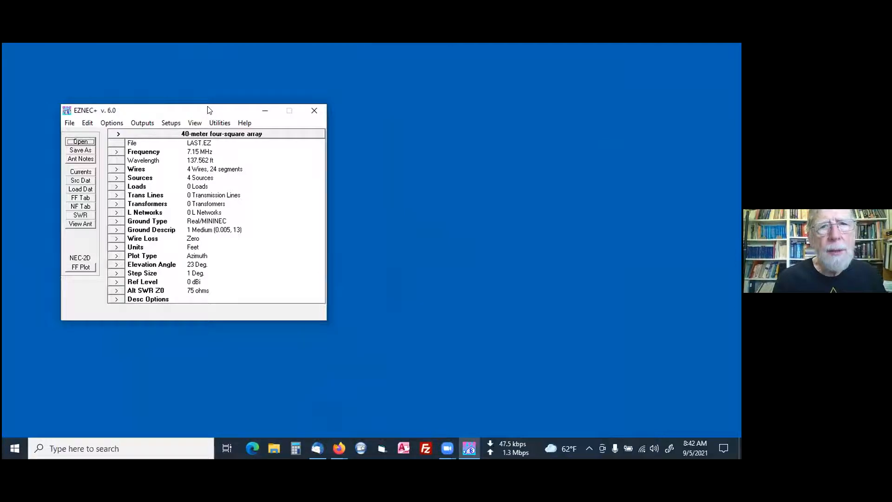
{"action": "left_click_drag", "start_coordinate": [210, 110], "coordinate": [197, 103]}
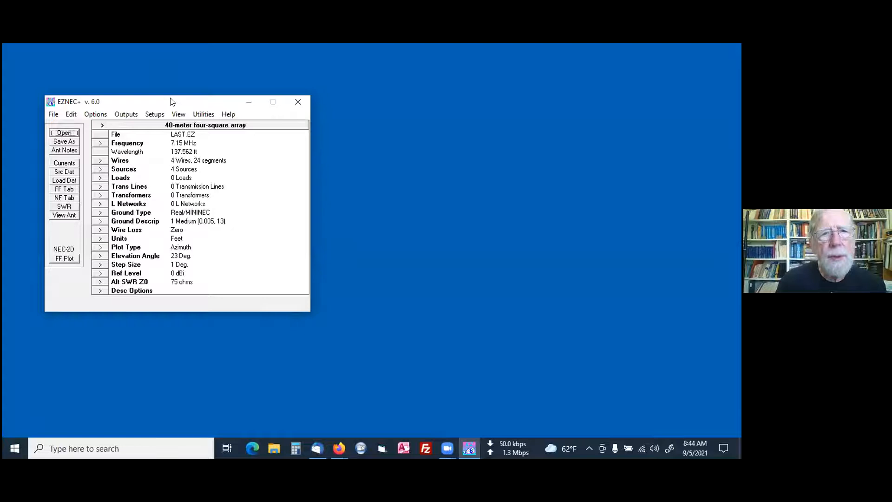
{"action": "left_click_drag", "start_coordinate": [172, 101], "coordinate": [203, 130]}
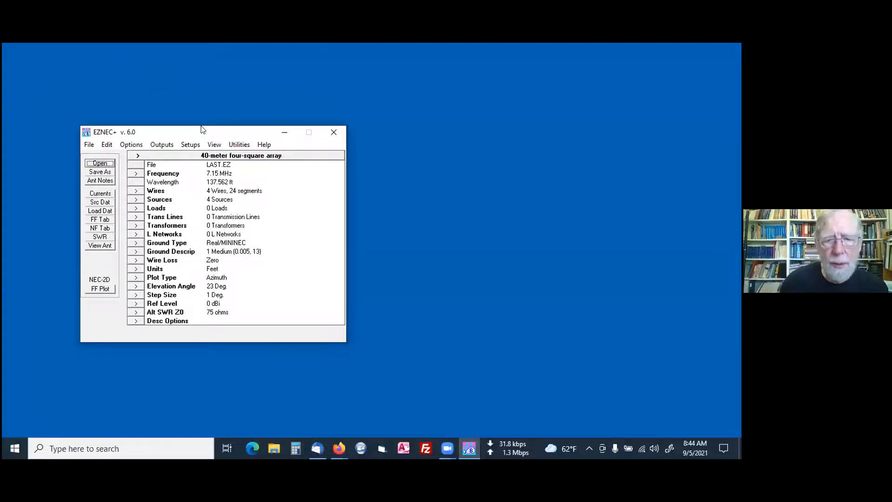
Open the contents of the EZNEC v. 6.0 User Manual and move its window higher on the screen.
{"action": "left_click", "coordinate": [264, 145]}
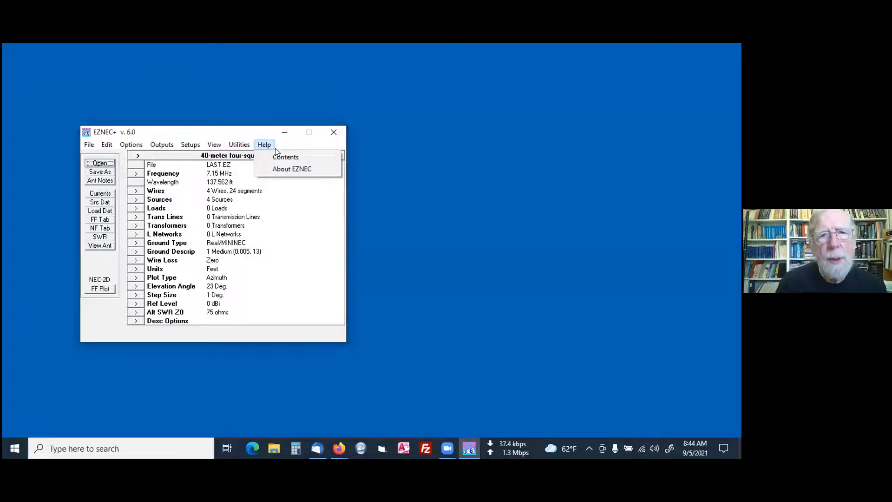
{"action": "left_click", "coordinate": [287, 157]}
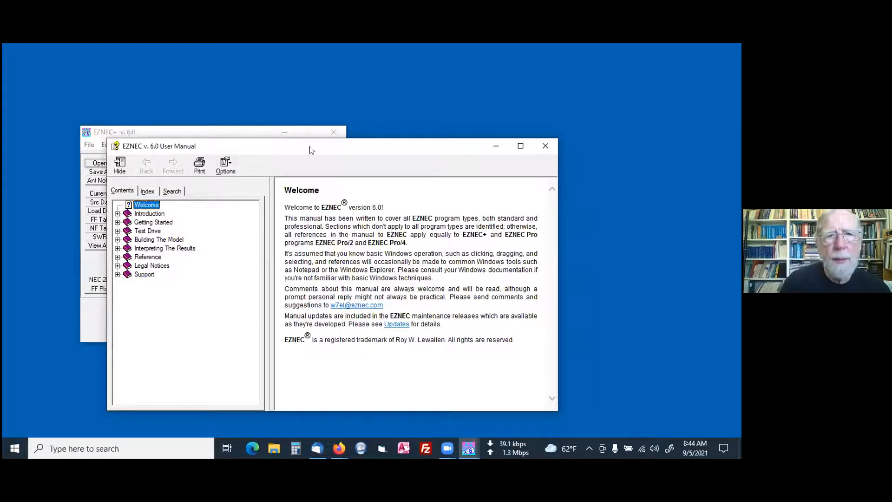
{"action": "left_click_drag", "start_coordinate": [305, 147], "coordinate": [315, 107]}
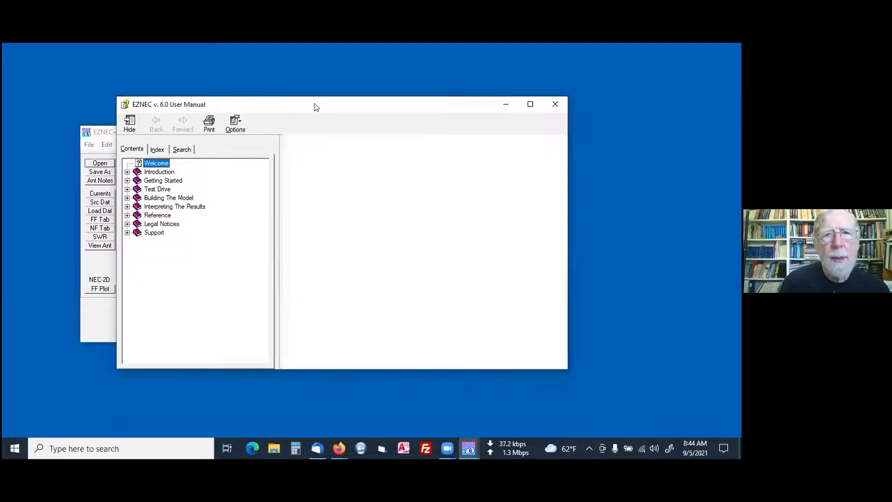
Expand the Test Drive section of the manual and display the Test Drive Introduction topic.
{"action": "left_click", "coordinate": [127, 189]}
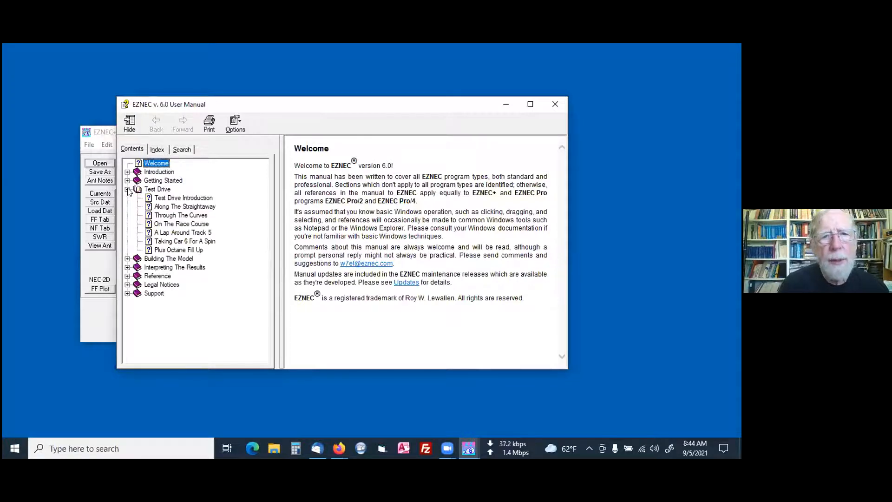
{"action": "left_click", "coordinate": [173, 198]}
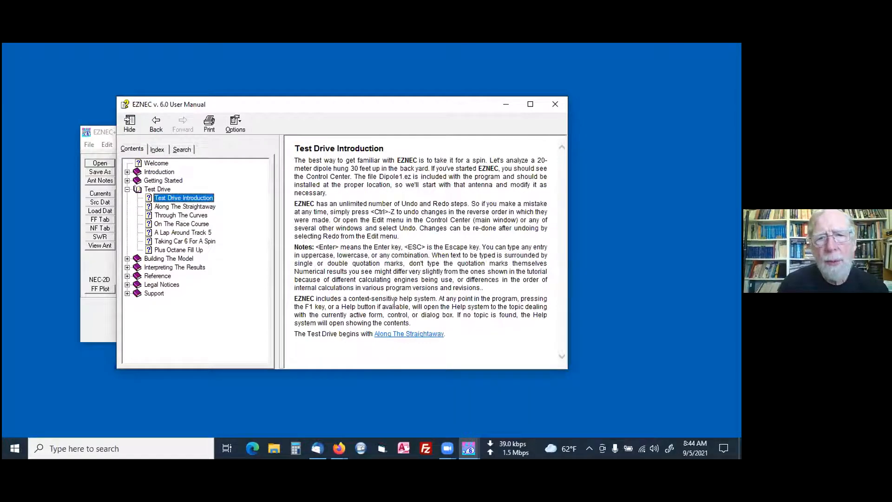
{"action": "left_click", "coordinate": [563, 329]}
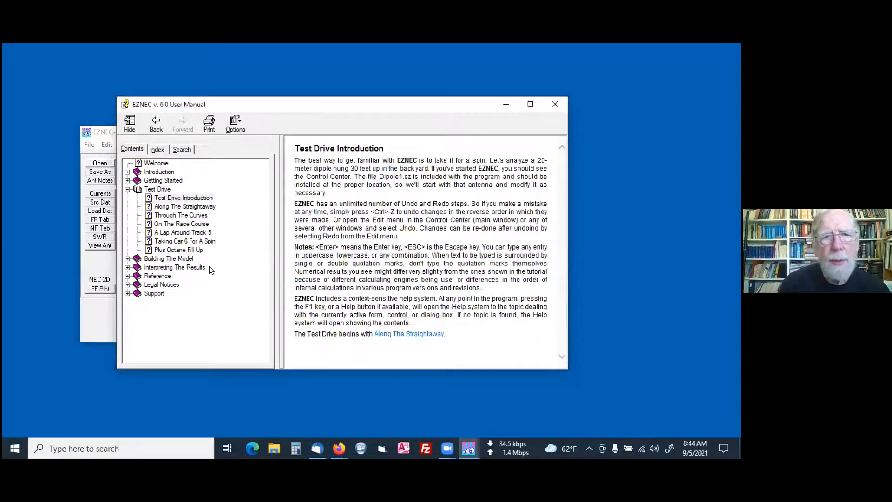
Read into the Through The Curves topic and view the pop-up definition of "add row".
{"action": "left_click", "coordinate": [179, 215]}
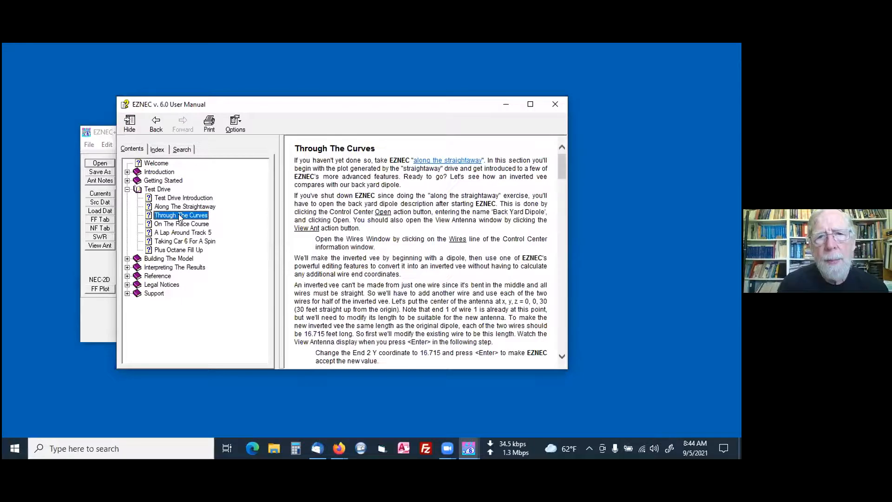
{"action": "left_click", "coordinate": [564, 326]}
{"action": "scroll", "coordinate": [563, 326], "scroll_direction": "down", "scroll_amount": 8}
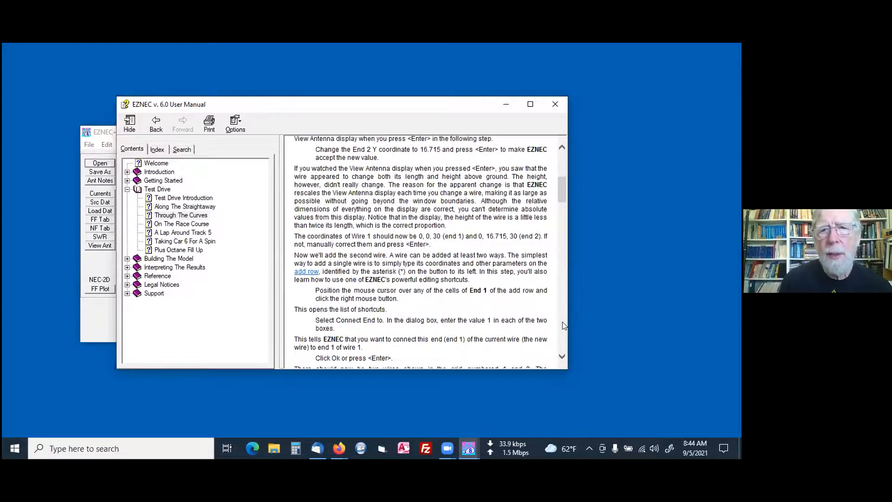
{"action": "left_click", "coordinate": [302, 274]}
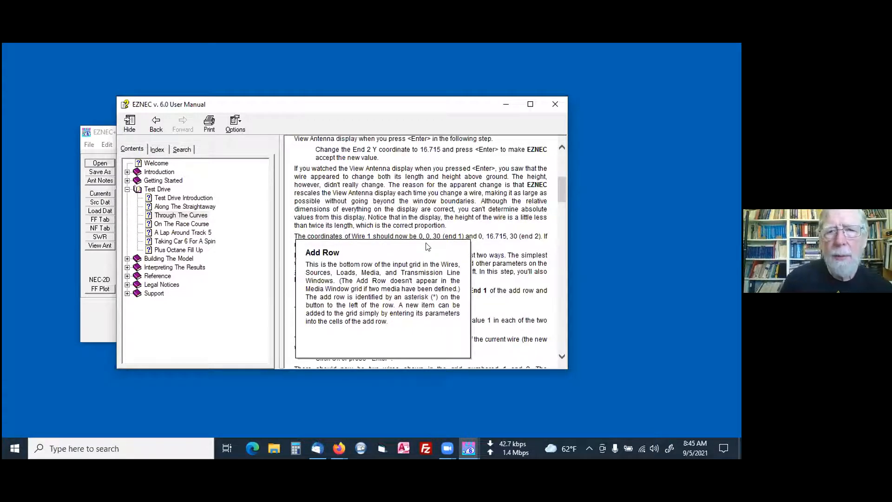
{"action": "left_click", "coordinate": [503, 284]}
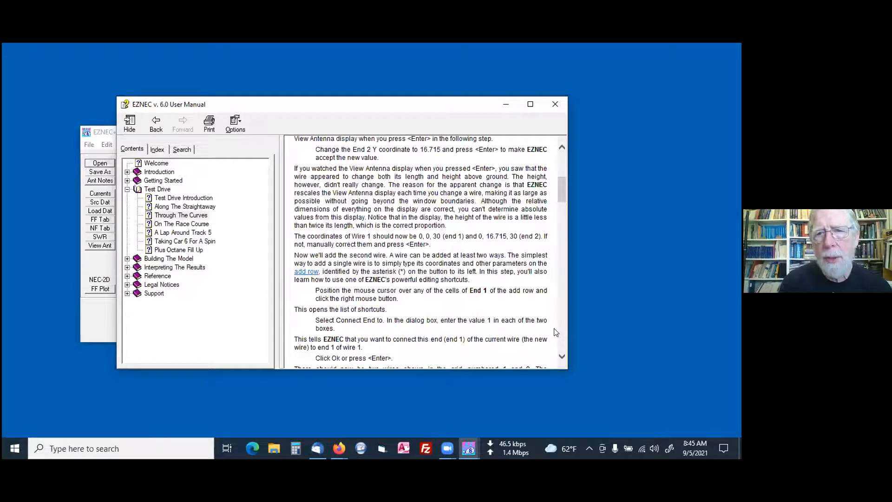
Return to the Test Drive Introduction topic and look over the manual's keyword index and search page.
{"action": "left_click", "coordinate": [156, 121]}
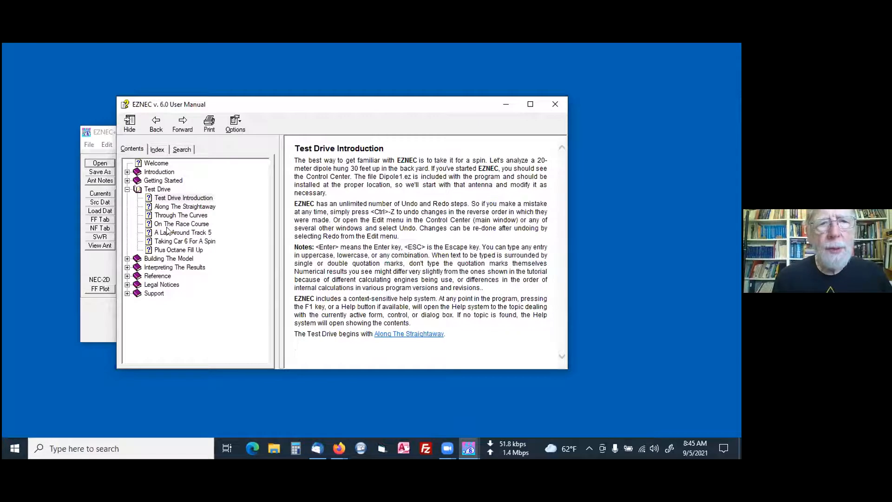
{"action": "left_click", "coordinate": [156, 150]}
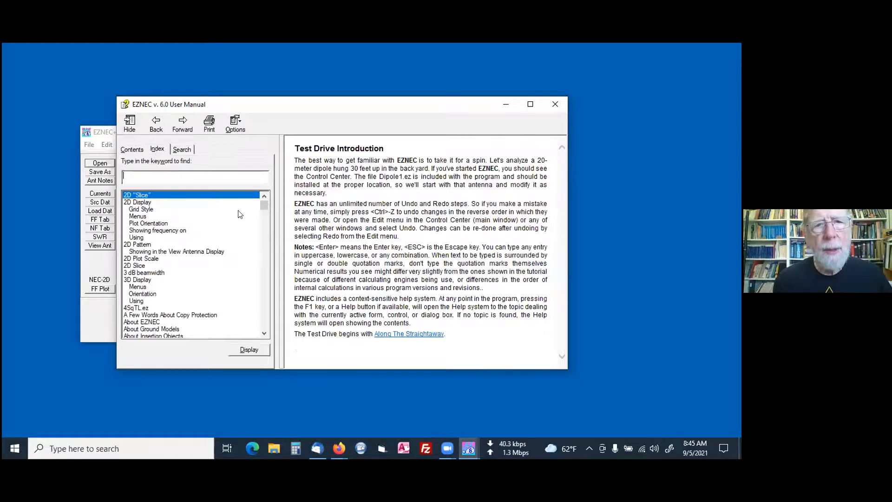
{"action": "mouse_move", "coordinate": [263, 210]}
{"action": "left_mouse_down"}
{"action": "mouse_move", "coordinate": [265, 289]}
{"action": "mouse_move", "coordinate": [265, 200]}
{"action": "left_mouse_up"}
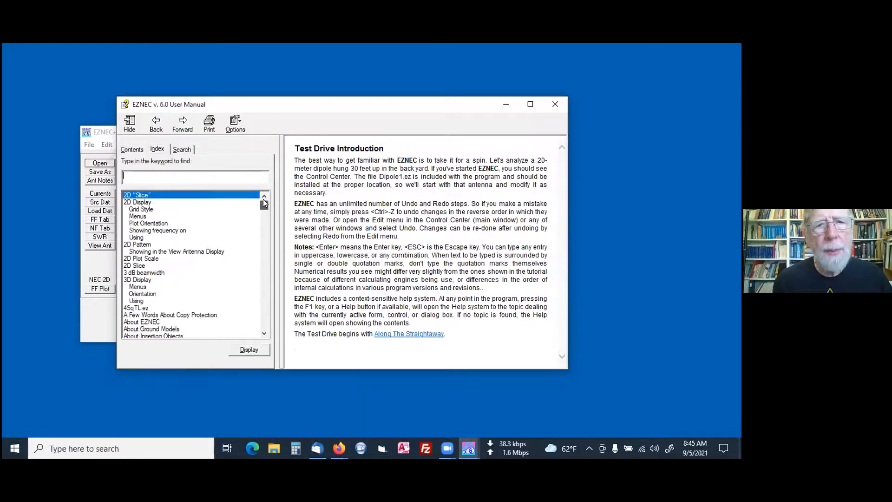
{"action": "left_click", "coordinate": [179, 149]}
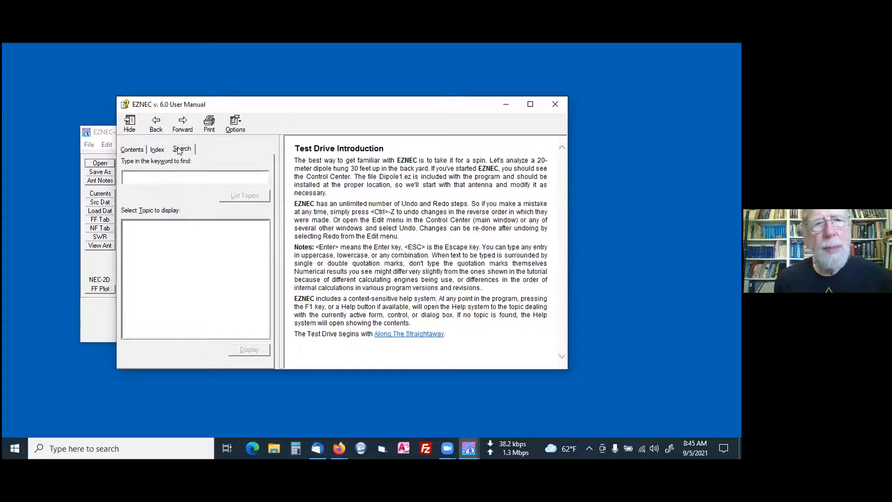
{"action": "left_click", "coordinate": [155, 150]}
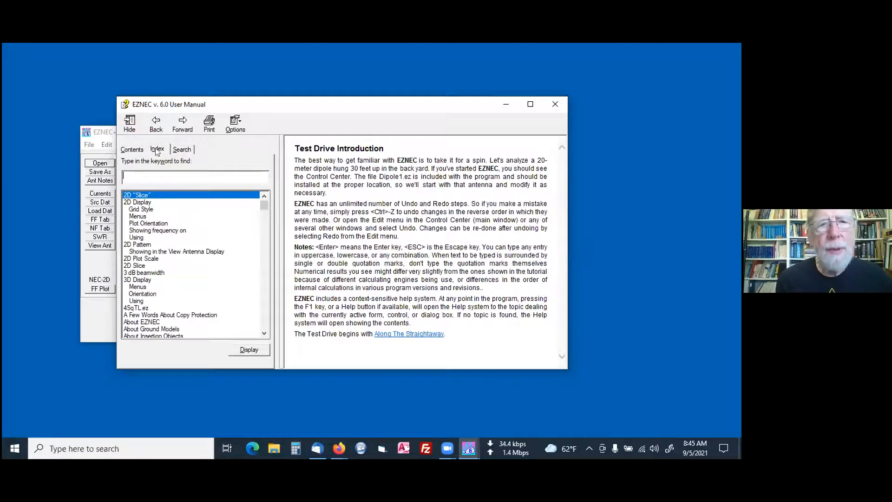
{"action": "left_click", "coordinate": [266, 321]}
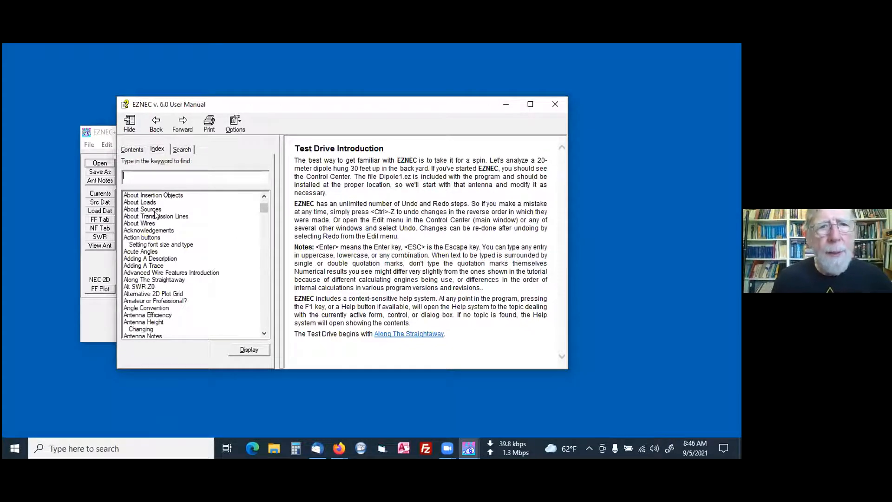
Go back to the manual's table of contents and skim the Along The Straightaway topic, ending at its beginning.
{"action": "left_click", "coordinate": [132, 150]}
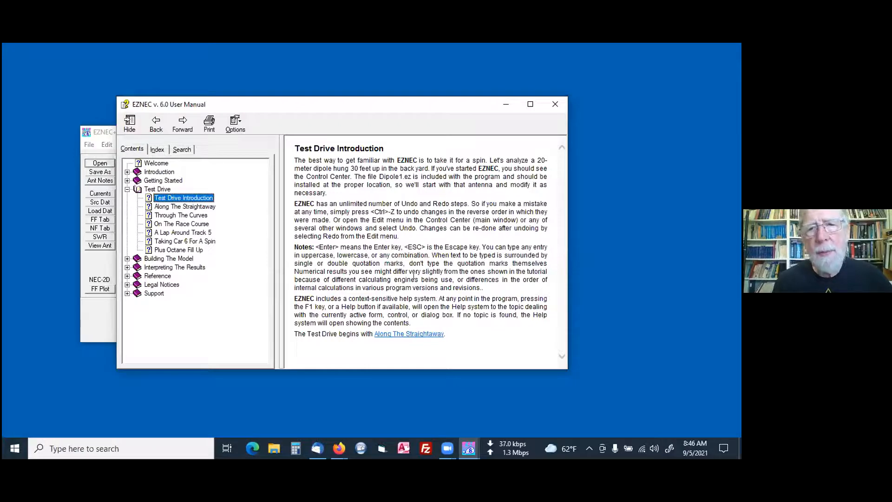
{"action": "left_click", "coordinate": [199, 207]}
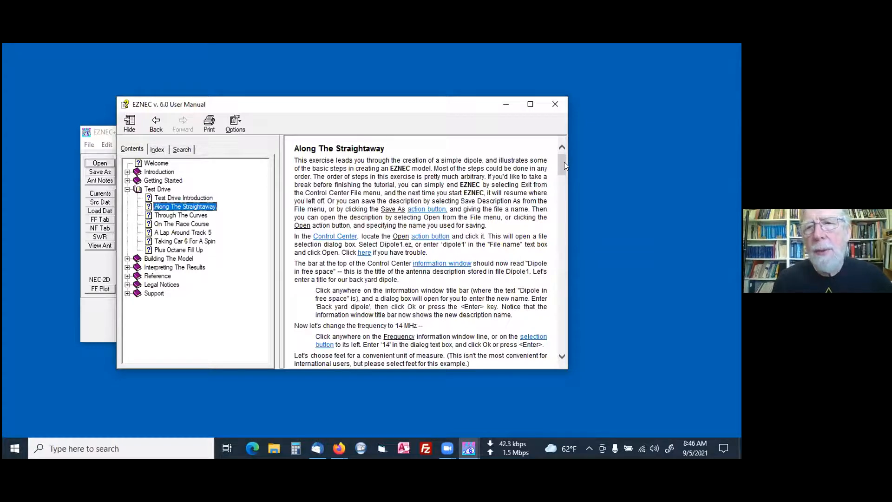
{"action": "left_click_drag", "start_coordinate": [562, 159], "coordinate": [565, 214]}
{"action": "scroll", "coordinate": [566, 255], "scroll_direction": "up", "scroll_amount": 20}
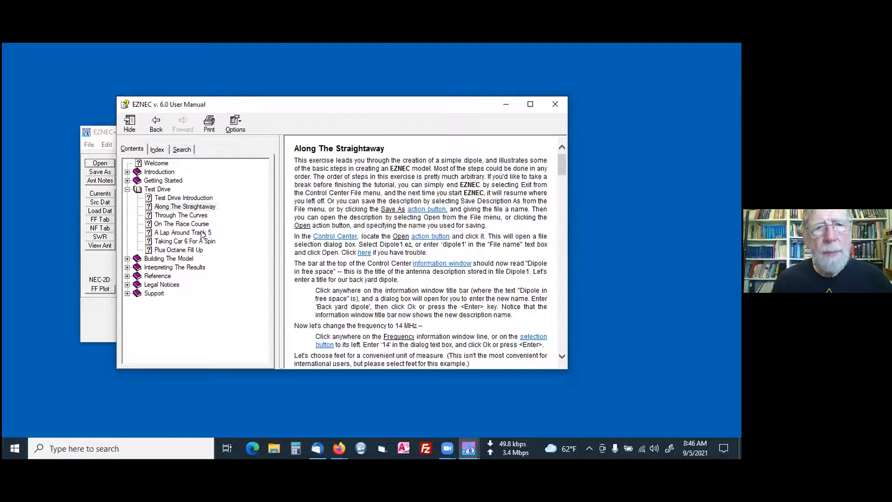
Skim the manual topics A Lap Around Track 5 and Plus Octane Fill Up, and close the manual.
{"action": "left_click", "coordinate": [201, 233]}
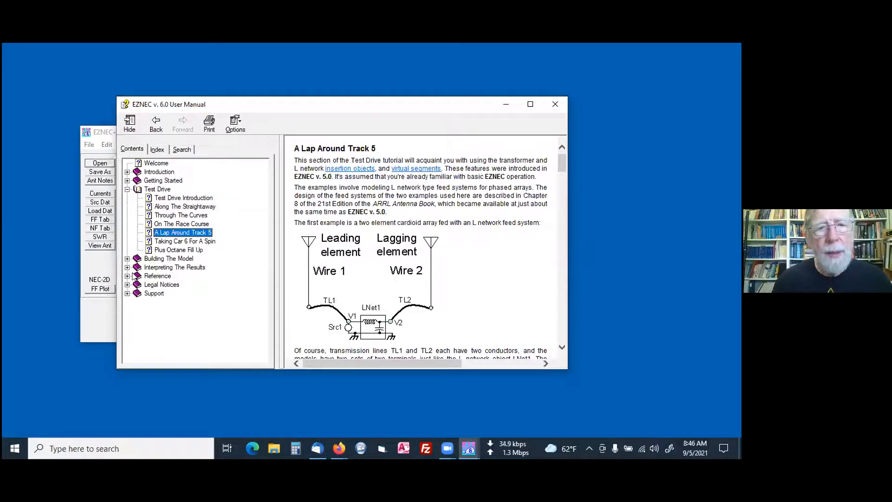
{"action": "left_click", "coordinate": [185, 251]}
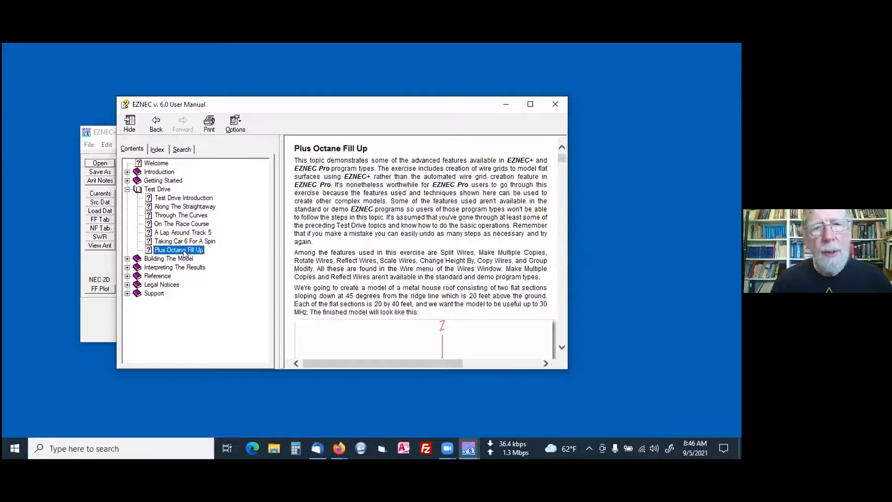
{"action": "left_click", "coordinate": [561, 317]}
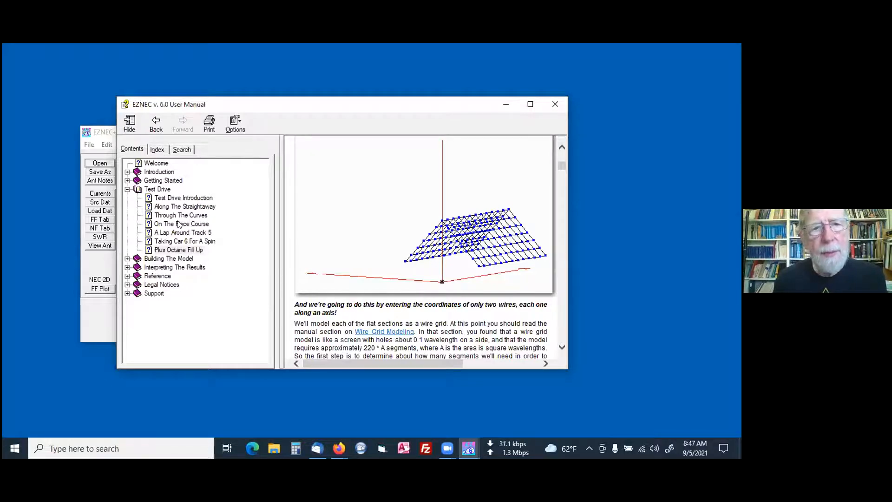
{"action": "left_click", "coordinate": [128, 190]}
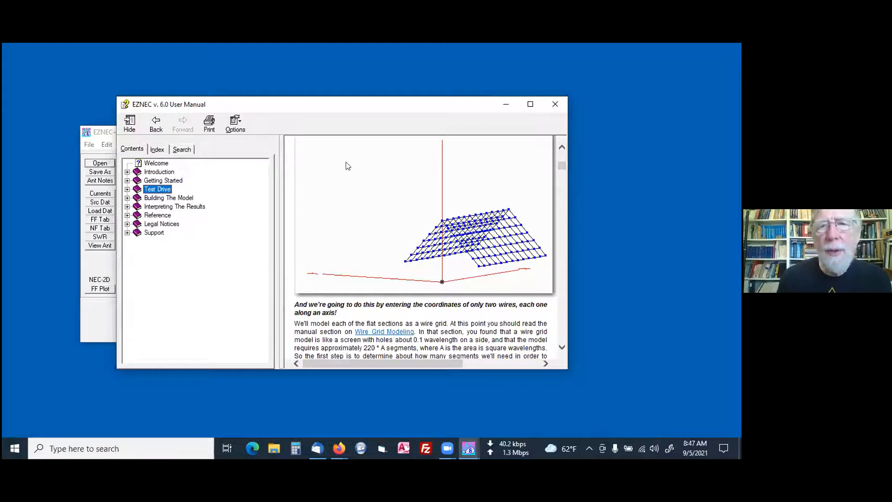
{"action": "left_click", "coordinate": [554, 102]}
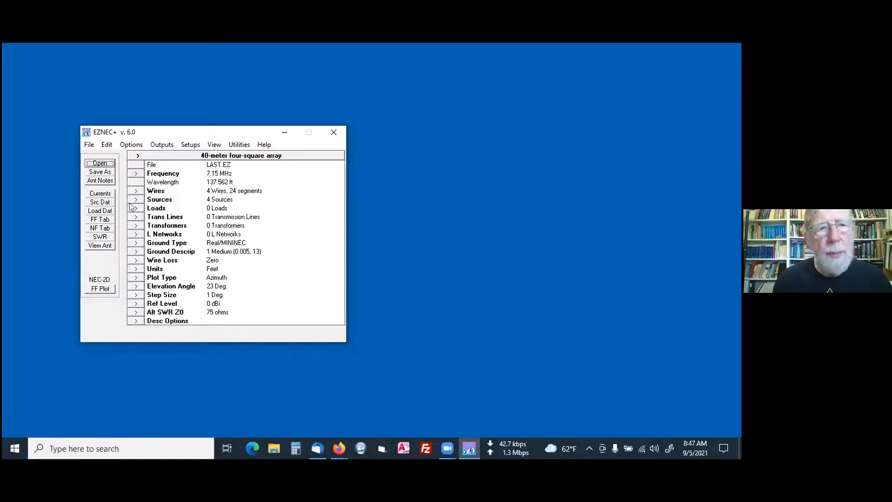
Open the antenna description file vert1 from the ANT folder.
{"action": "left_click", "coordinate": [101, 164]}
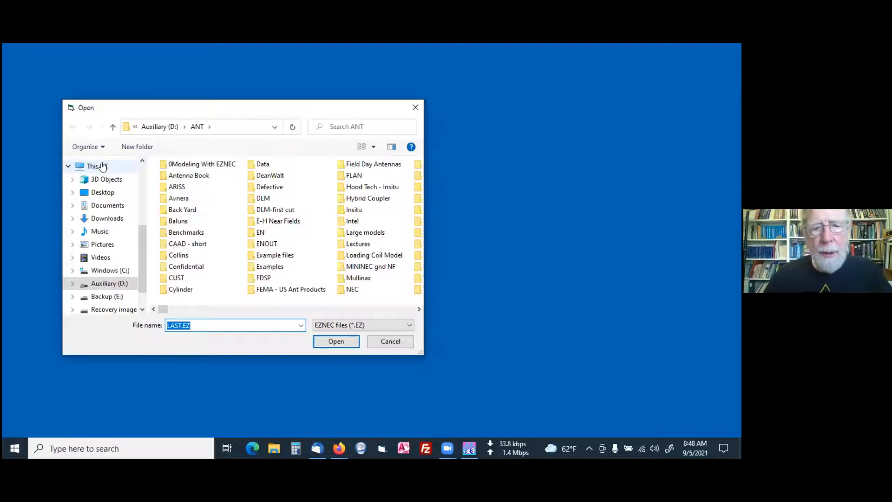
{"action": "type", "text": "vert"}
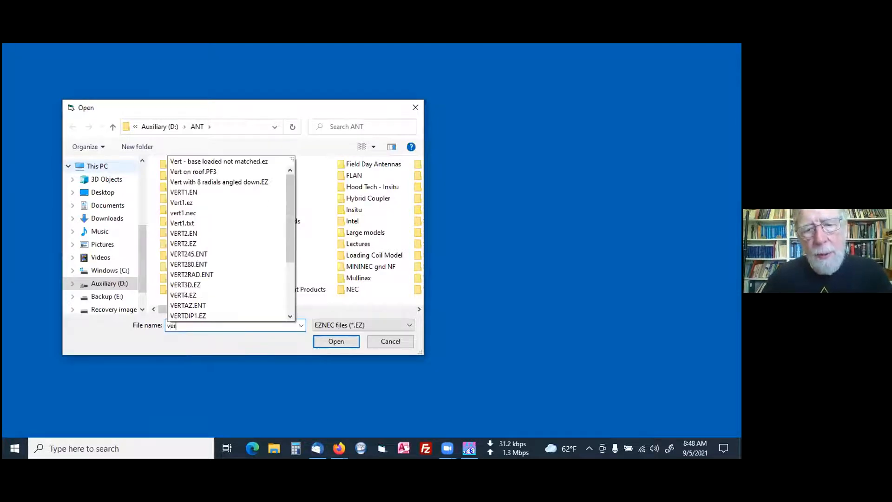
{"action": "type", "text": "1"}
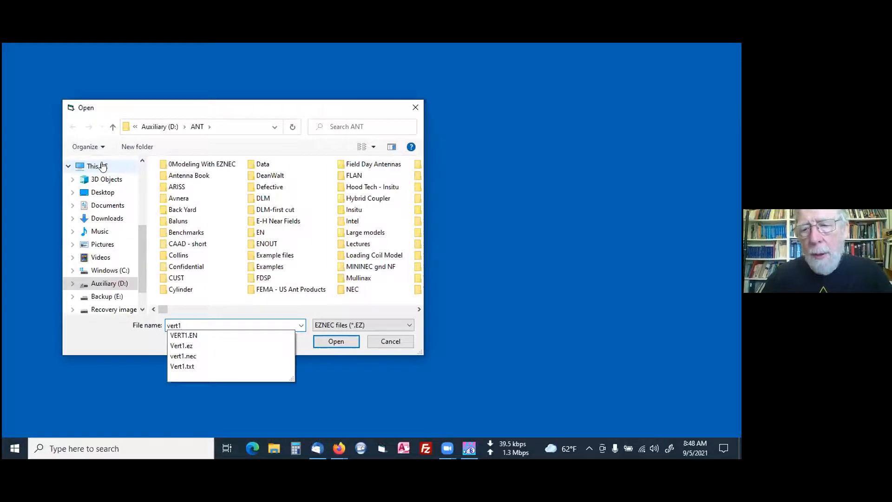
{"action": "key", "text": "Return"}
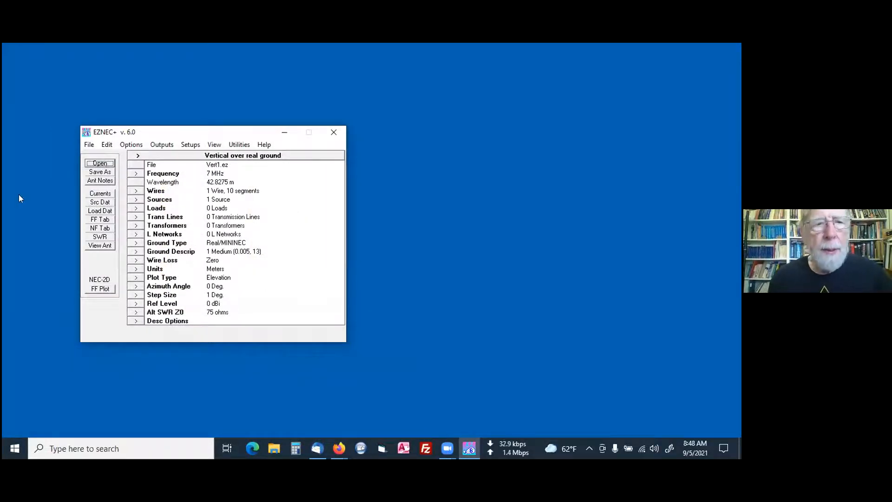
Show the antenna view with both windows spread apart, and inspect the details of the vertical wire's lower end.
{"action": "left_click", "coordinate": [91, 247]}
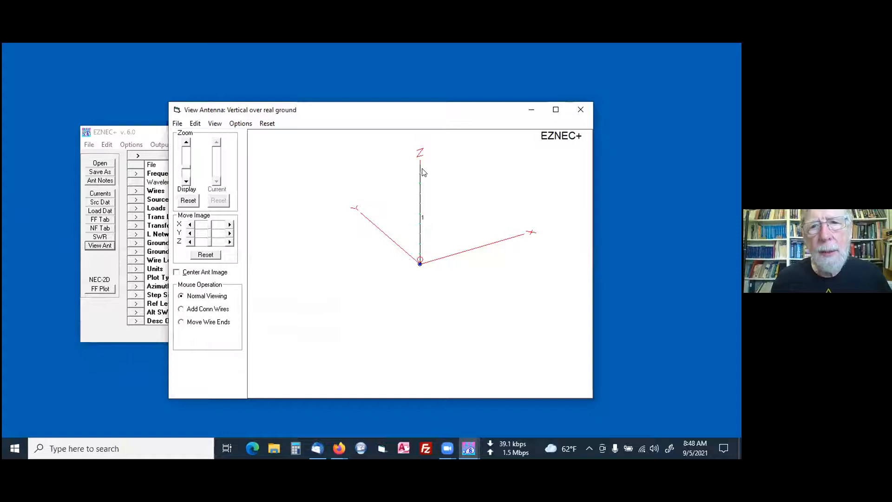
{"action": "left_click", "coordinate": [423, 218]}
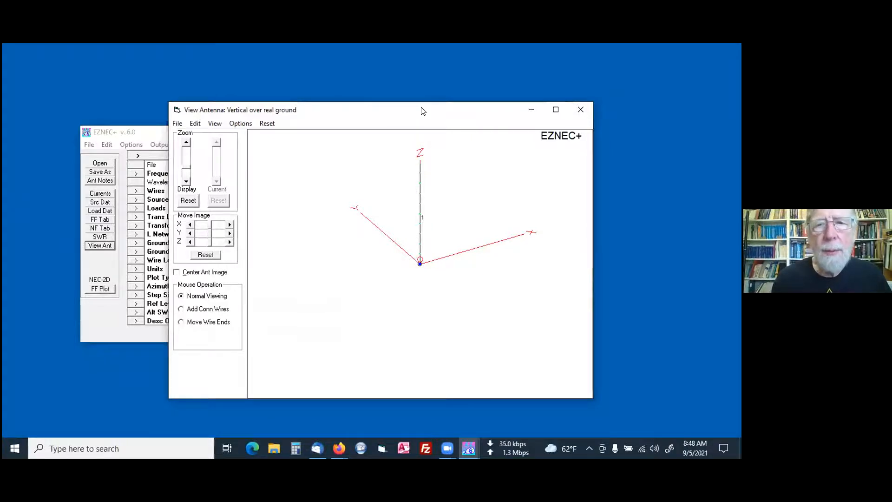
{"action": "left_click_drag", "start_coordinate": [421, 110], "coordinate": [508, 107]}
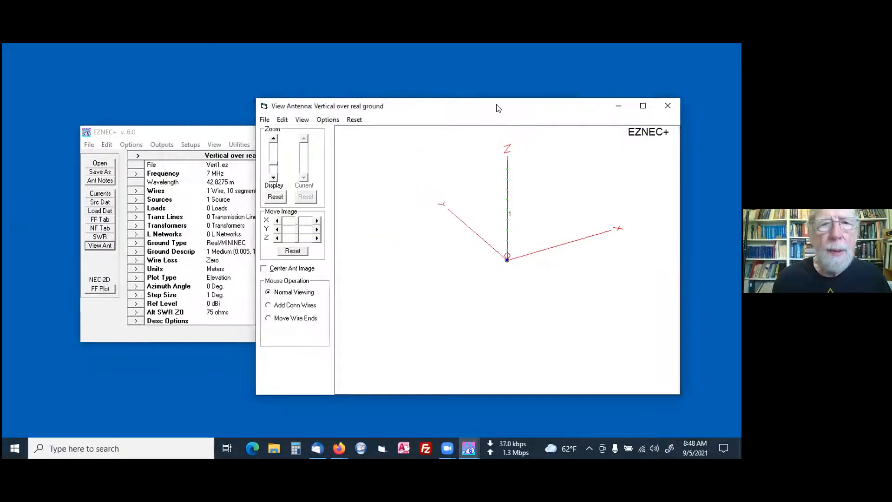
{"action": "left_click", "coordinate": [172, 135]}
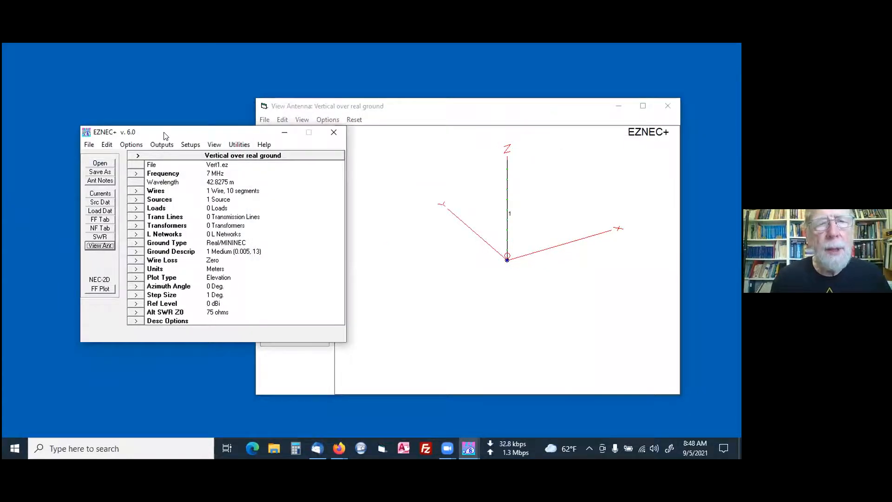
{"action": "left_click_drag", "start_coordinate": [164, 135], "coordinate": [119, 113]}
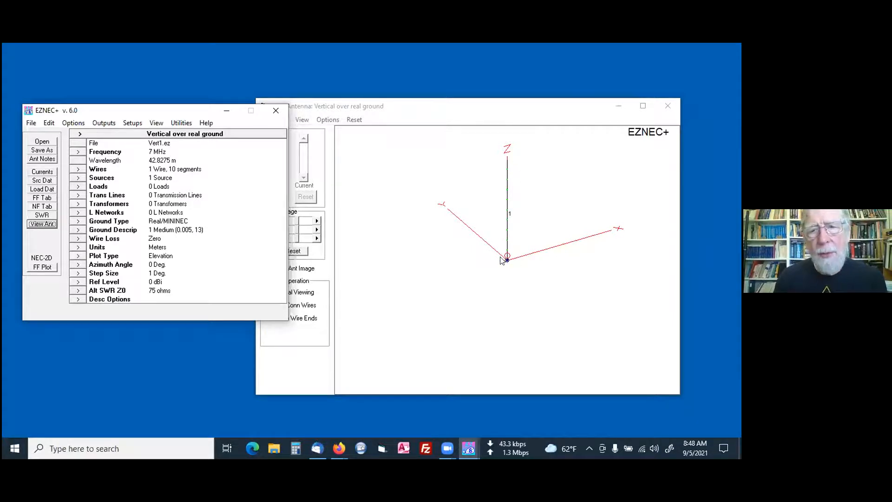
{"action": "mouse_move", "coordinate": [507, 264]}
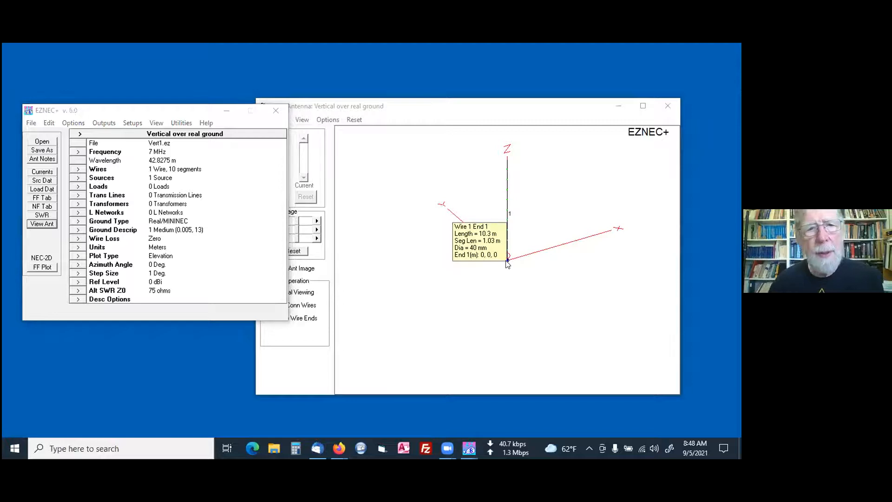
{"action": "left_click", "coordinate": [505, 276]}
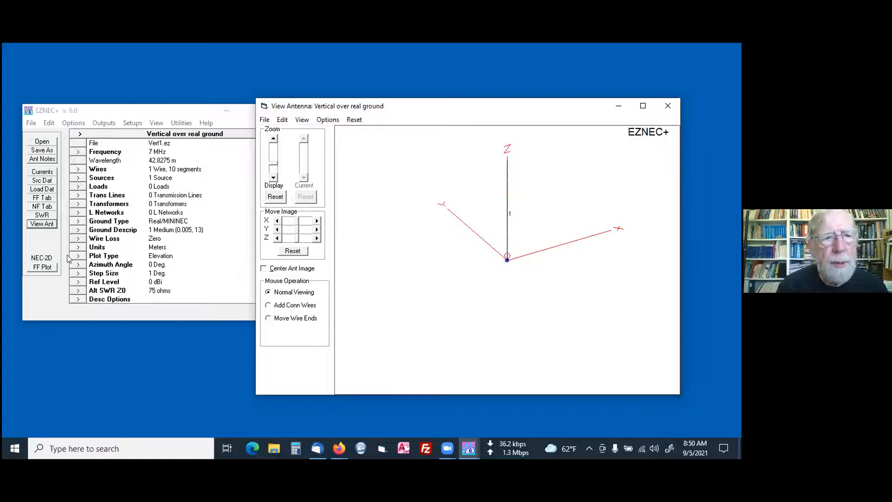
Plot the antenna's far-field elevation pattern and save its trace as vdrt.
{"action": "left_click", "coordinate": [50, 267]}
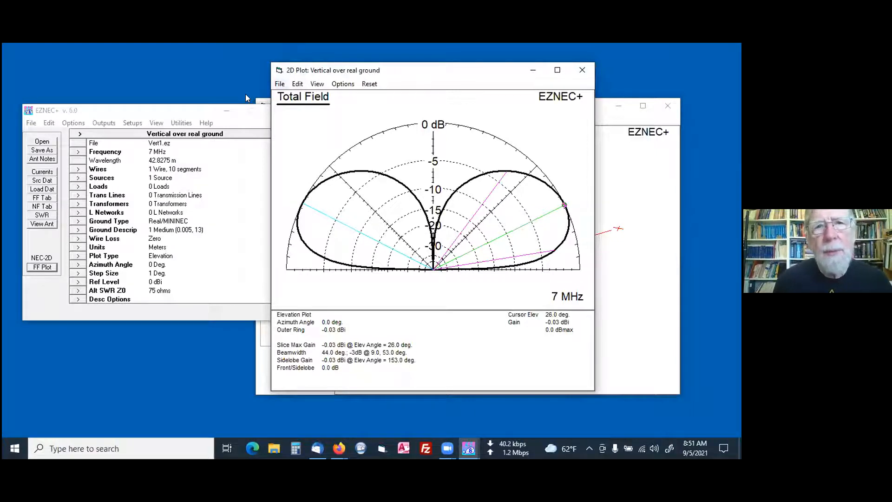
{"action": "key", "text": "alt+f"}
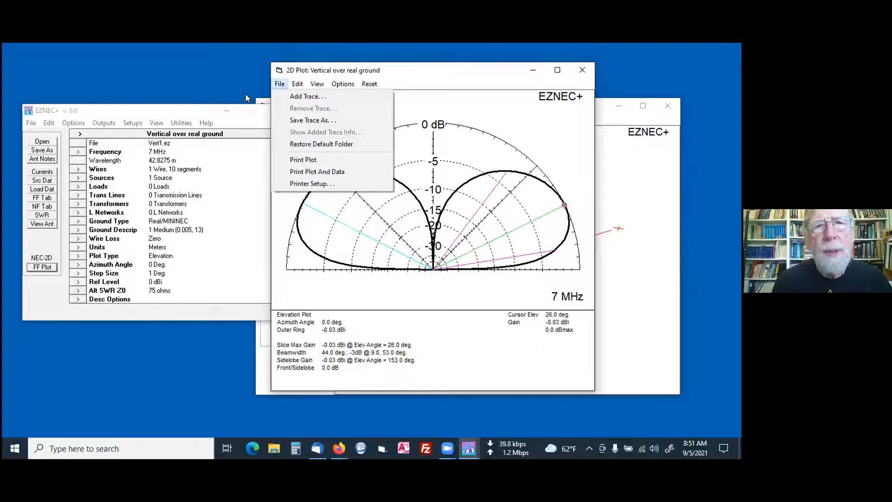
{"action": "left_click", "coordinate": [301, 122]}
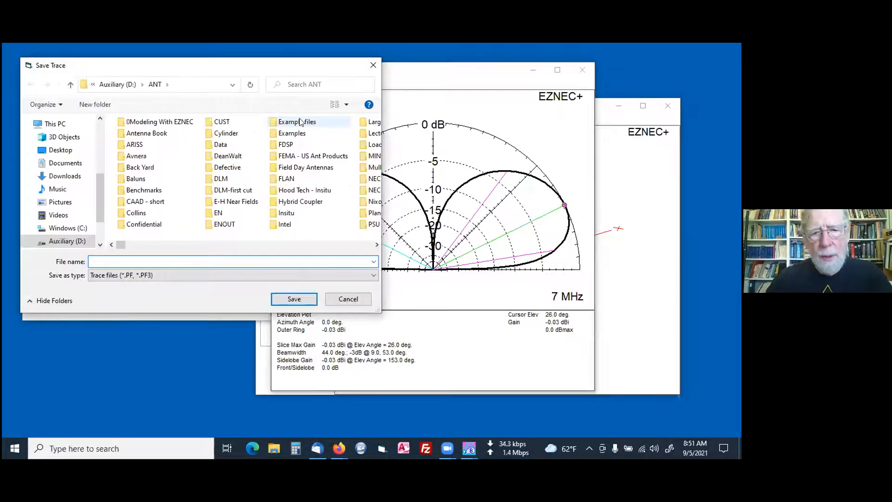
{"action": "type", "text": "vdrt"}
{"action": "key", "text": "Return"}
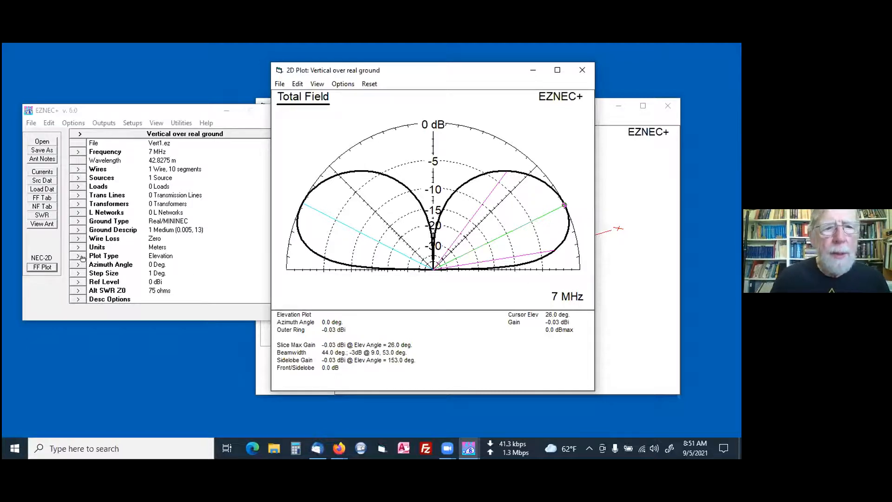
Change the ground medium's characteristics to Salt water and replot the far-field pattern.
{"action": "left_click", "coordinate": [78, 230]}
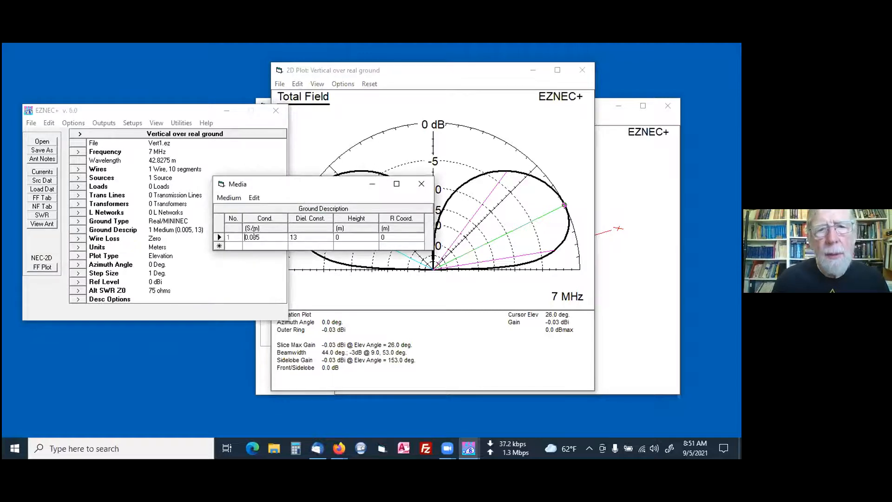
{"action": "left_click", "coordinate": [253, 236]}
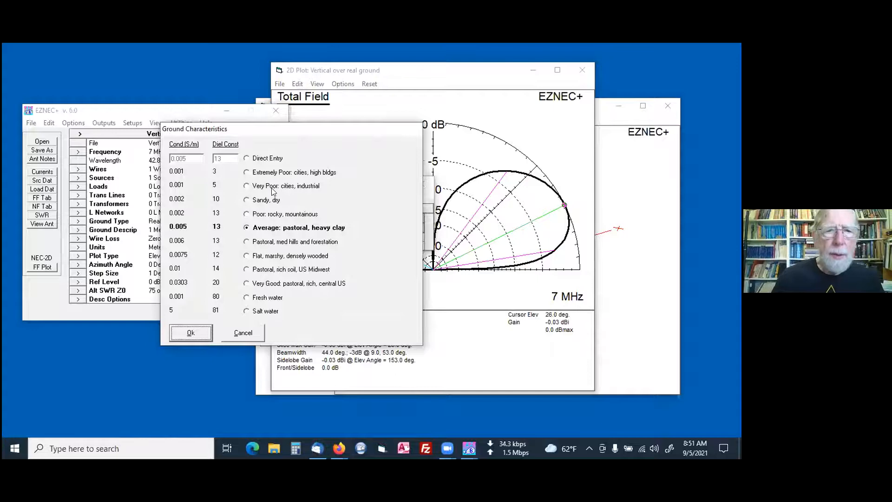
{"action": "left_click", "coordinate": [247, 311]}
{"action": "left_click", "coordinate": [203, 331]}
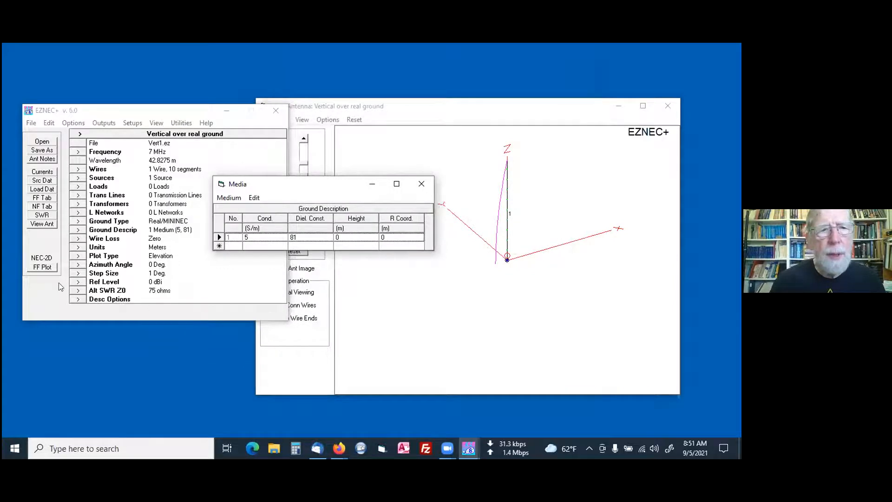
{"action": "left_click", "coordinate": [43, 267]}
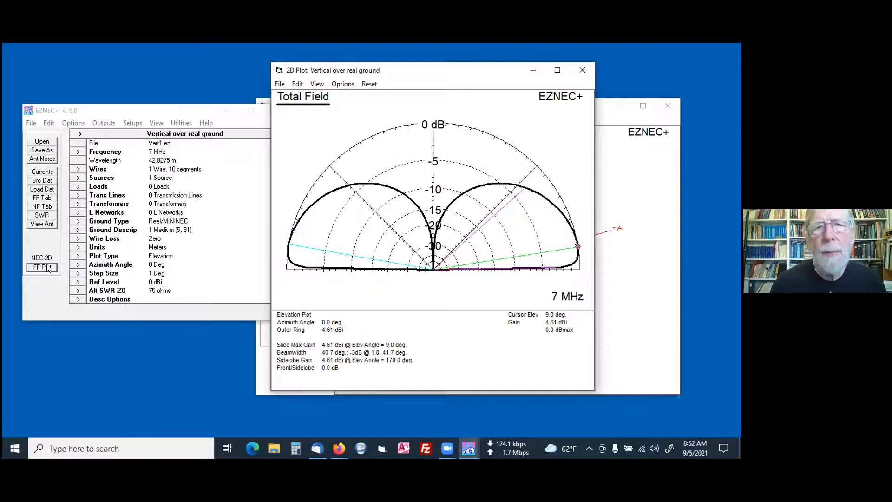
Try to add the trace file vert to the 2D plot, and dismiss the file selection.
{"action": "left_click", "coordinate": [279, 85]}
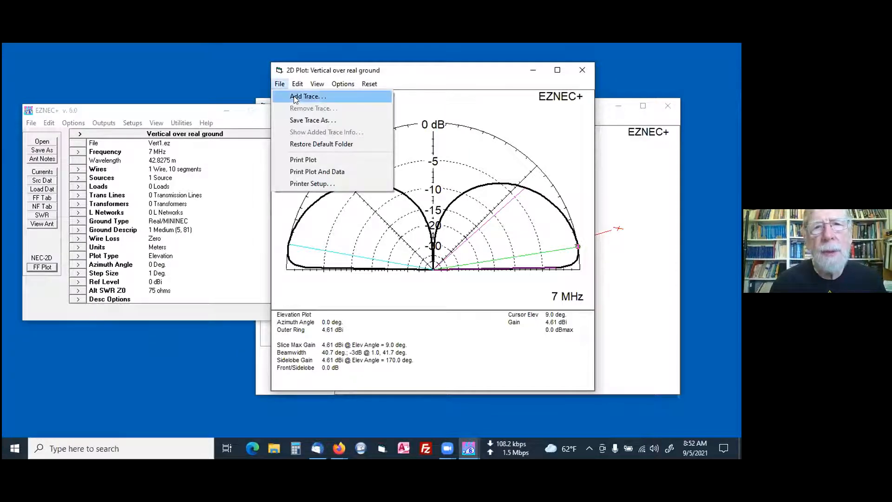
{"action": "left_click", "coordinate": [293, 96]}
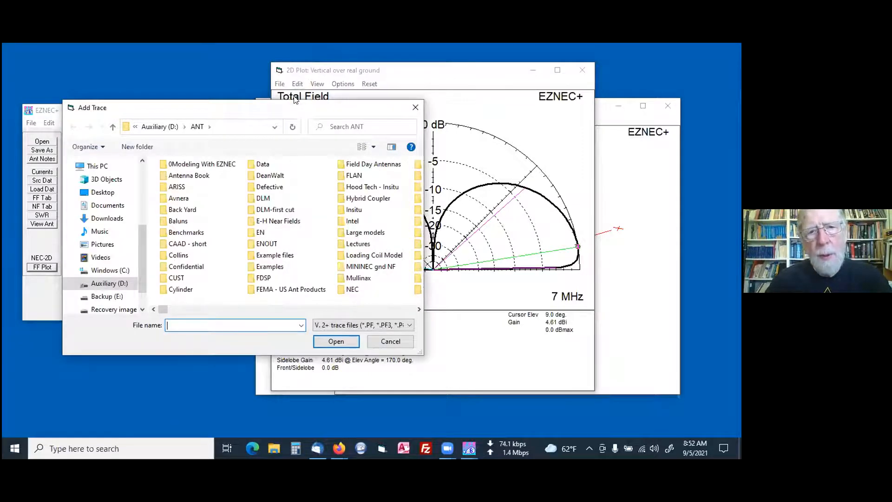
{"action": "type", "text": "vert"}
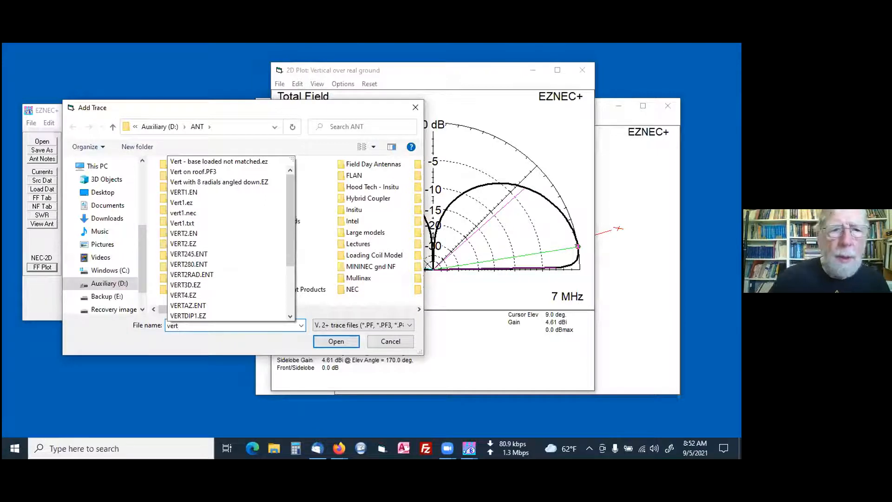
{"action": "key", "text": "Return"}
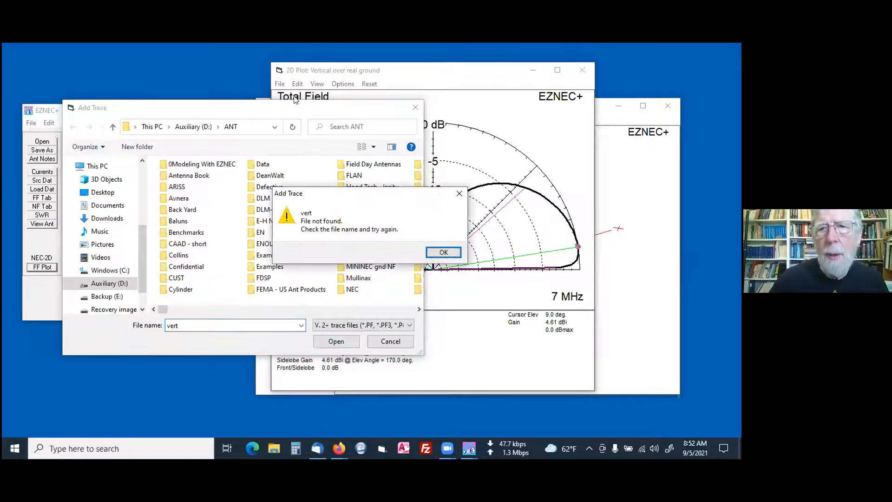
{"action": "left_click", "coordinate": [436, 251]}
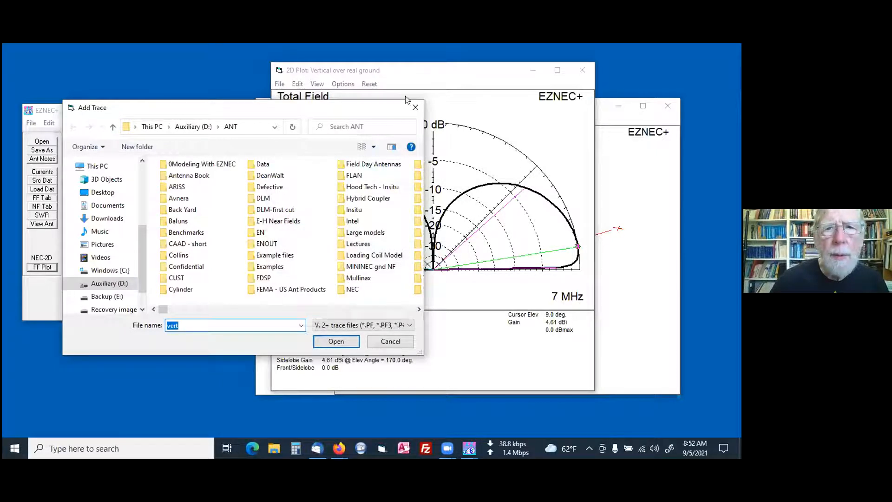
{"action": "left_click", "coordinate": [413, 108]}
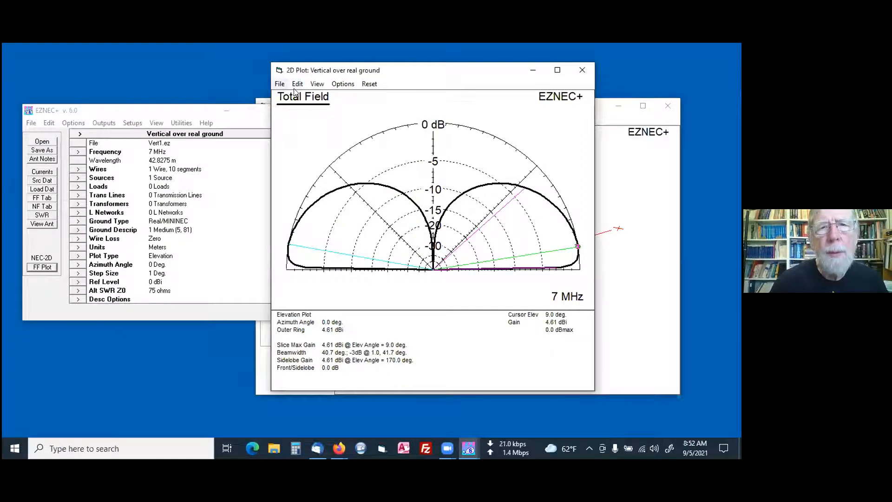
{"action": "left_click", "coordinate": [280, 84]}
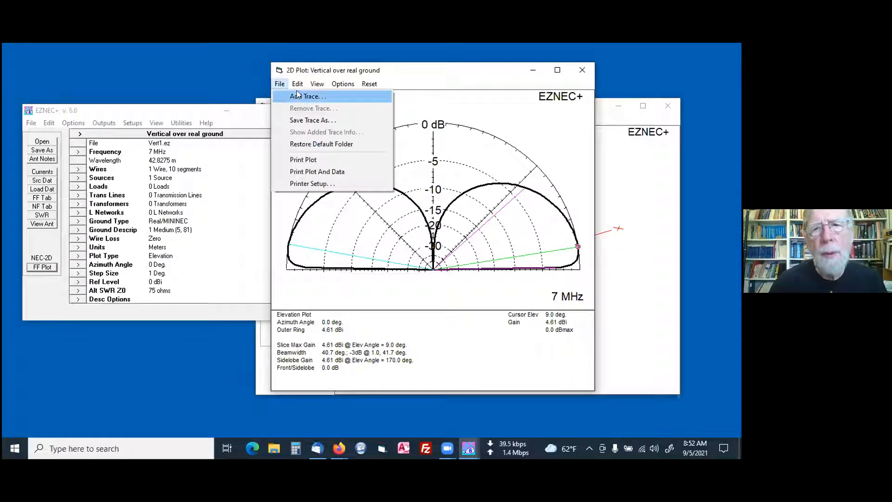
{"action": "left_click", "coordinate": [297, 96]}
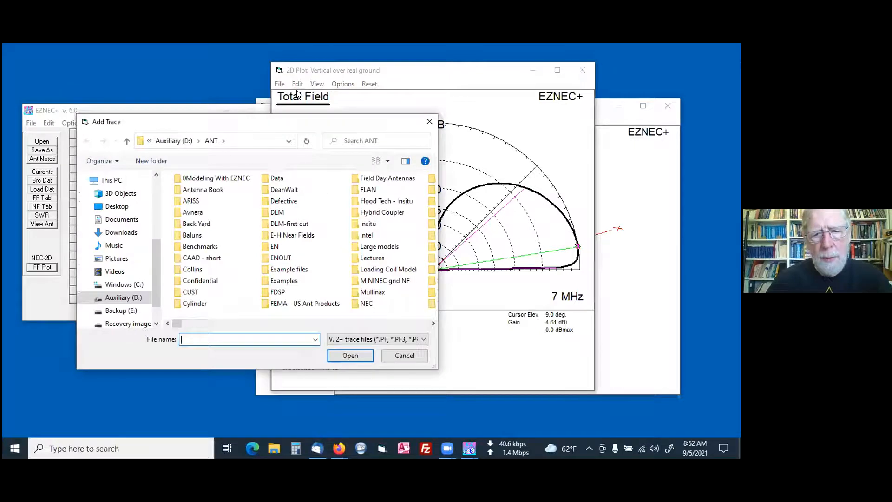
{"action": "type", "text": "vert"}
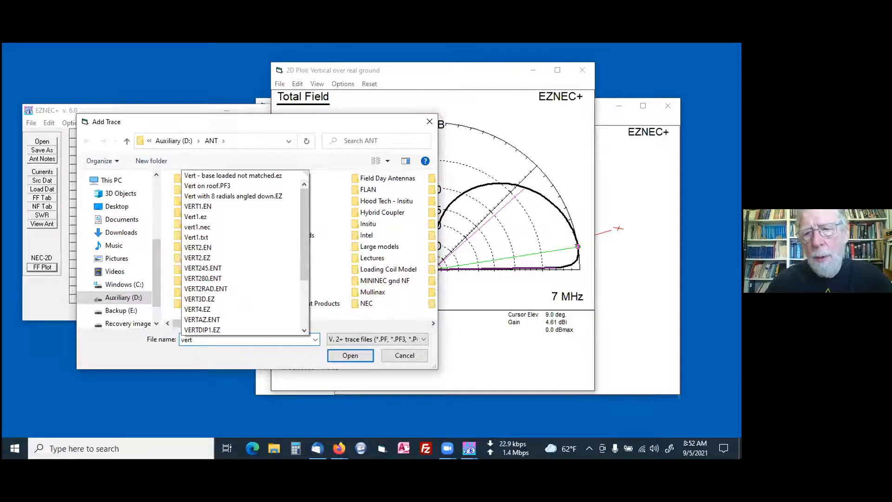
{"action": "key", "text": "Return"}
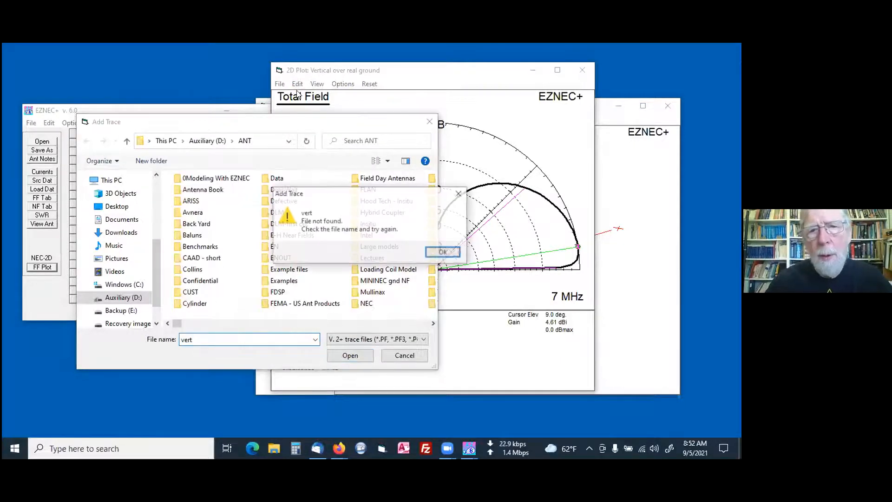
{"action": "left_click", "coordinate": [444, 252]}
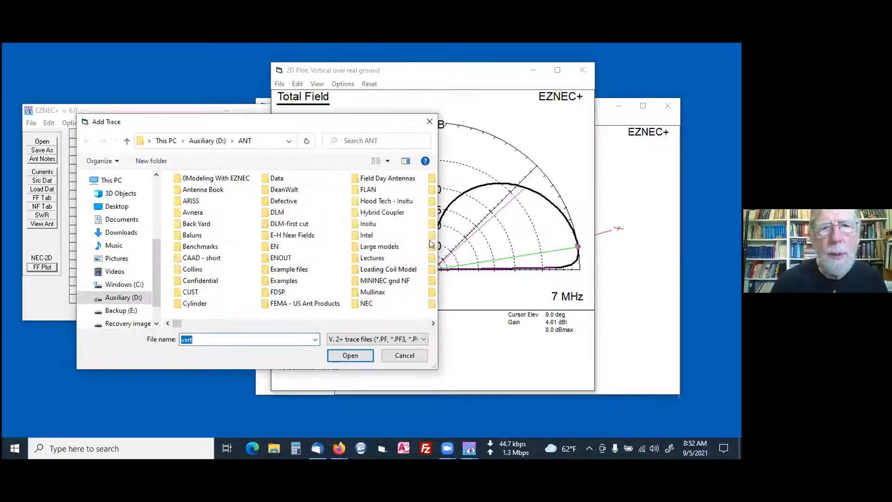
{"action": "left_click", "coordinate": [432, 123]}
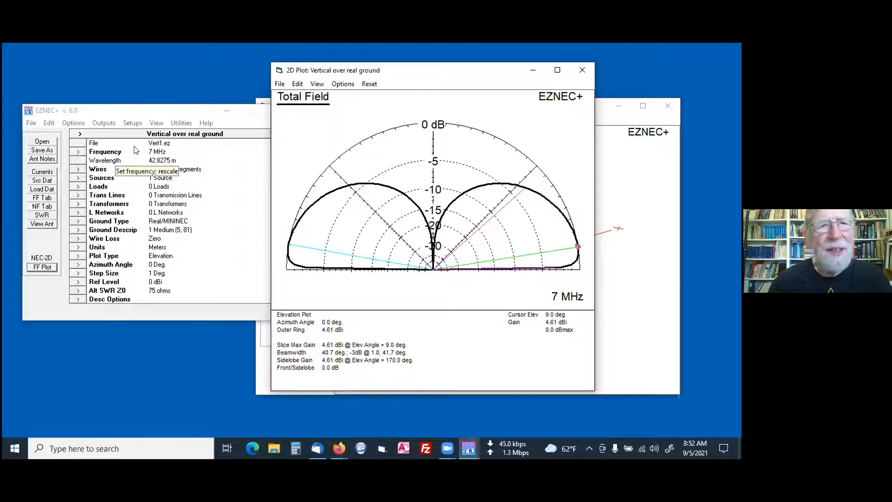
Add the saved trace file vdrt.PF to the 2D elevation plot for comparison with the salt water pattern.
{"action": "left_click", "coordinate": [280, 84]}
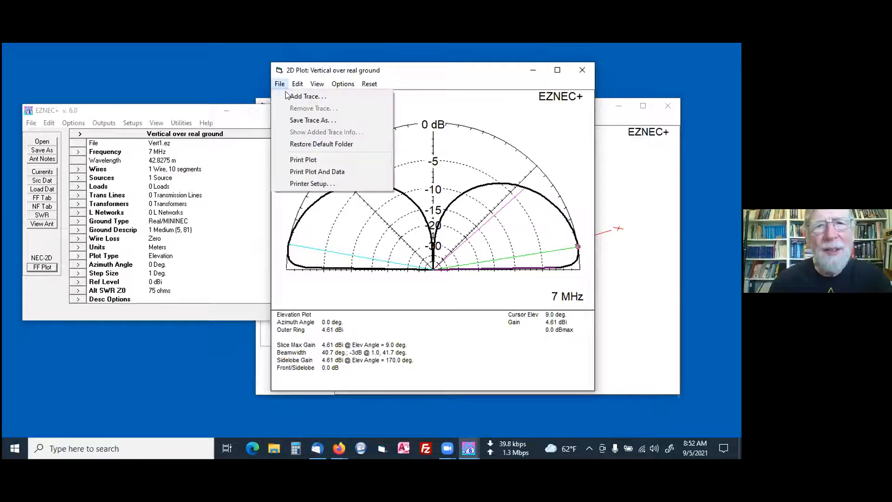
{"action": "left_click", "coordinate": [294, 97]}
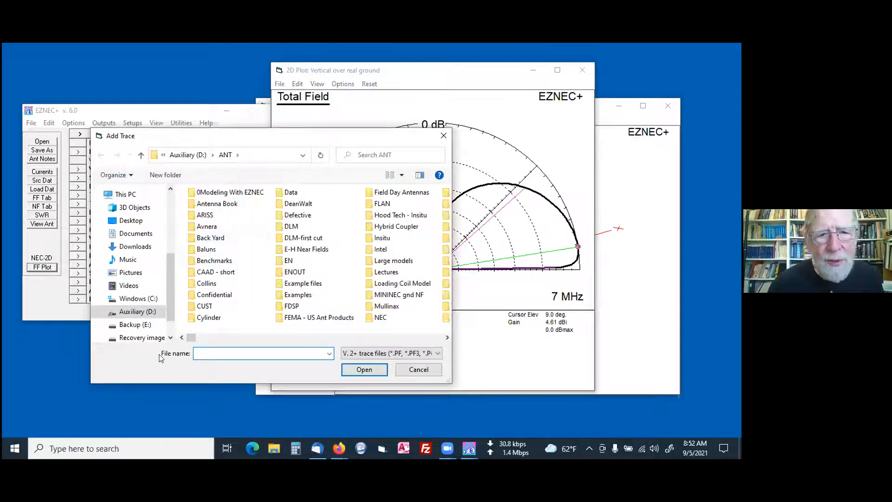
{"action": "type", "text": "v"}
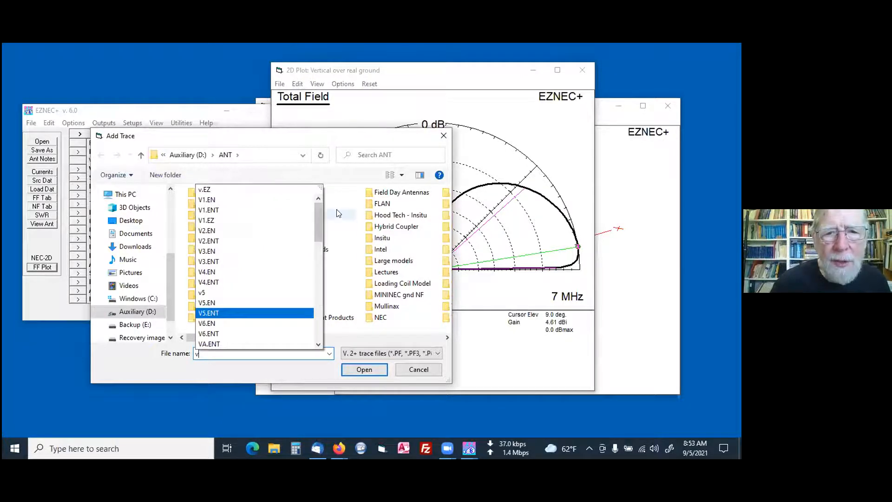
{"action": "left_click_drag", "start_coordinate": [317, 222], "coordinate": [319, 254]}
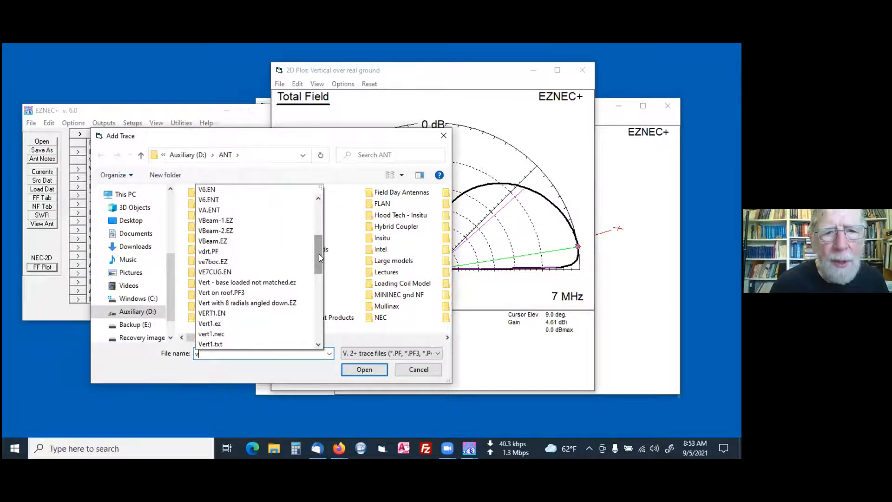
{"action": "left_click", "coordinate": [232, 251]}
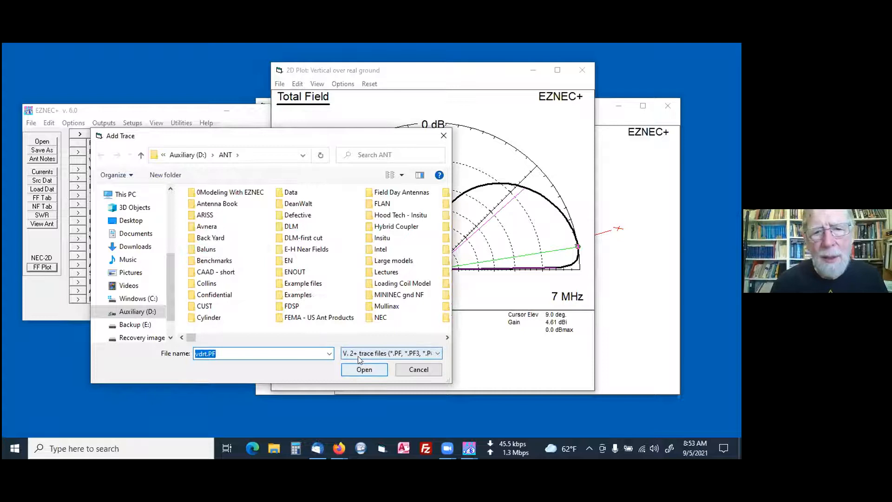
{"action": "left_click", "coordinate": [365, 371]}
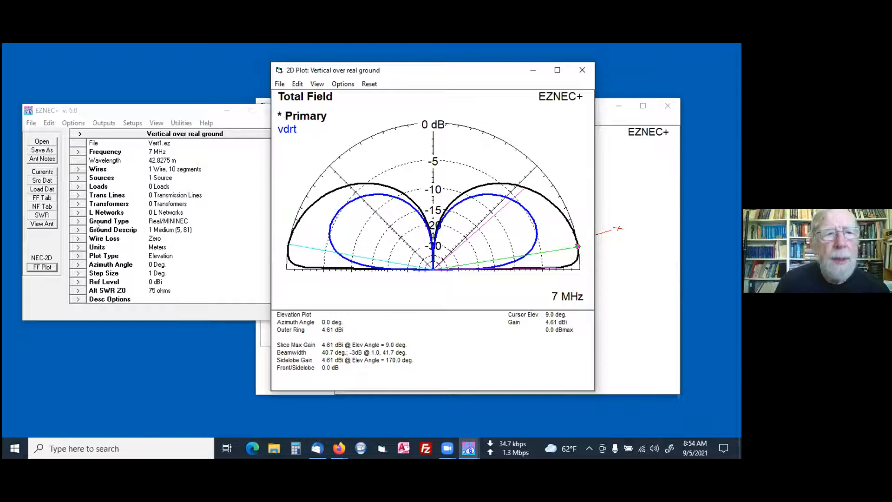
Open the antenna description BYDipole without saving the changes to the vertical, and close the ground media table.
{"action": "left_click", "coordinate": [45, 143]}
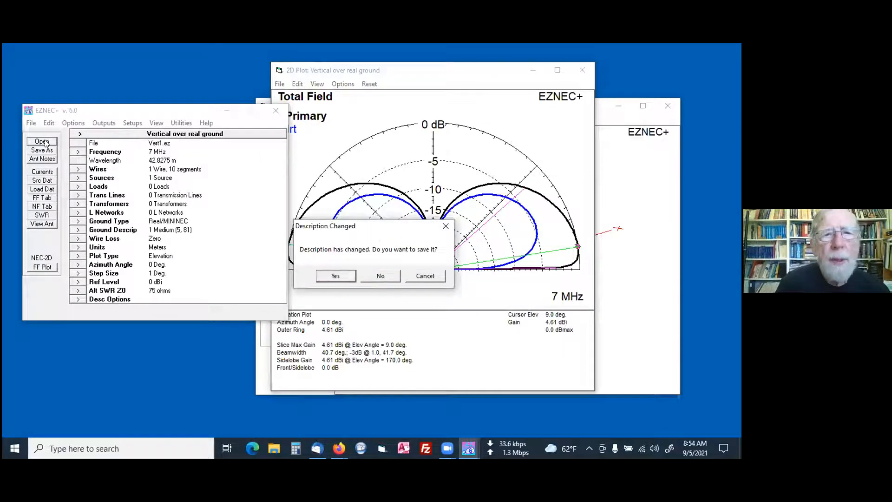
{"action": "left_click", "coordinate": [379, 275]}
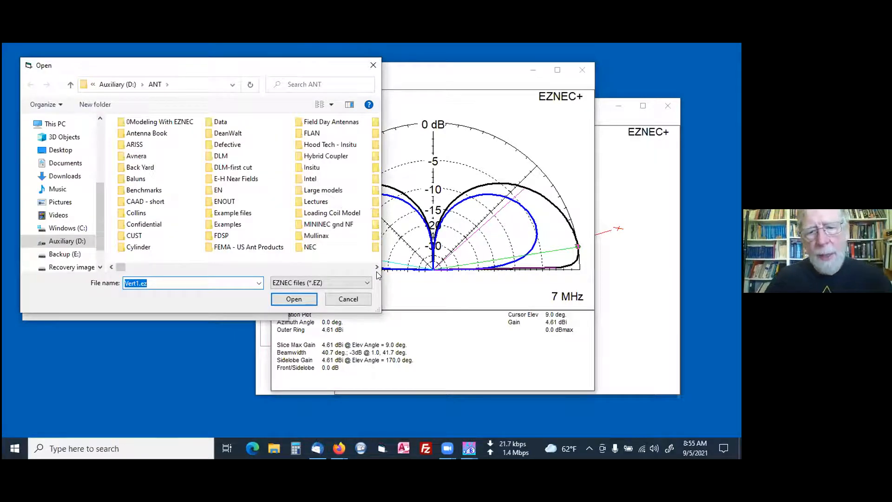
{"action": "type", "text": "bydipole"}
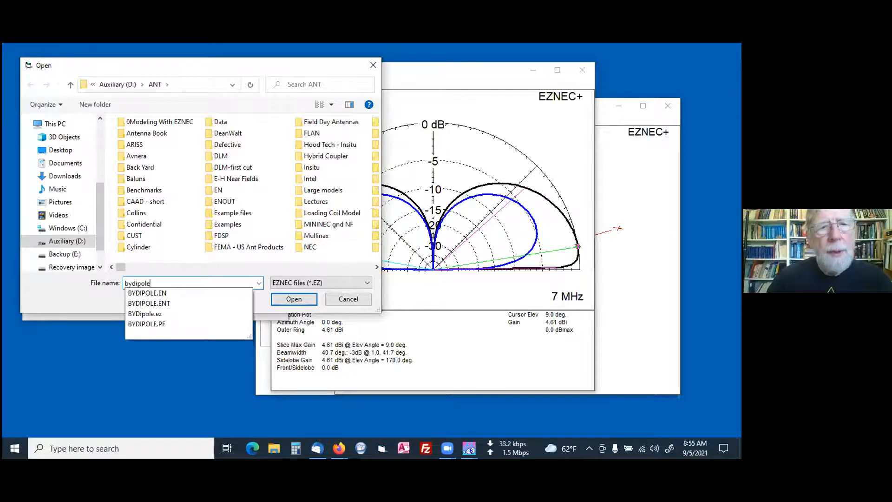
{"action": "key", "text": "Return"}
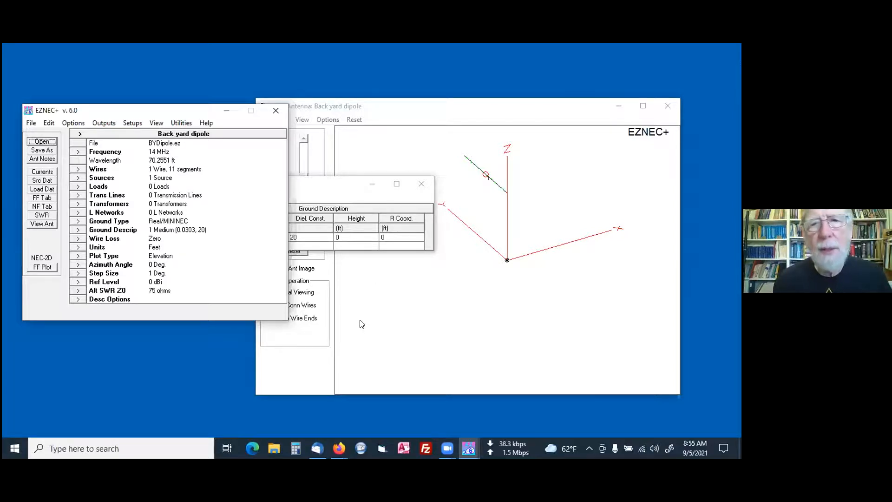
{"action": "left_click", "coordinate": [421, 184]}
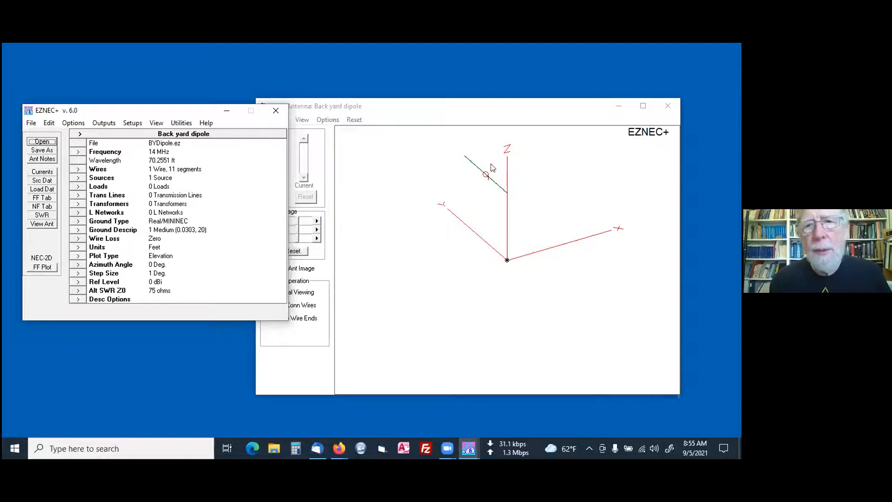
Set the back yard dipole's frequency to 7 MHz with the antenna rescaled to the new frequency.
{"action": "left_click", "coordinate": [448, 167]}
{"action": "mouse_move", "coordinate": [448, 167]}
{"action": "left_mouse_down"}
{"action": "mouse_move", "coordinate": [416, 176]}
{"action": "mouse_move", "coordinate": [431, 167]}
{"action": "left_mouse_up"}
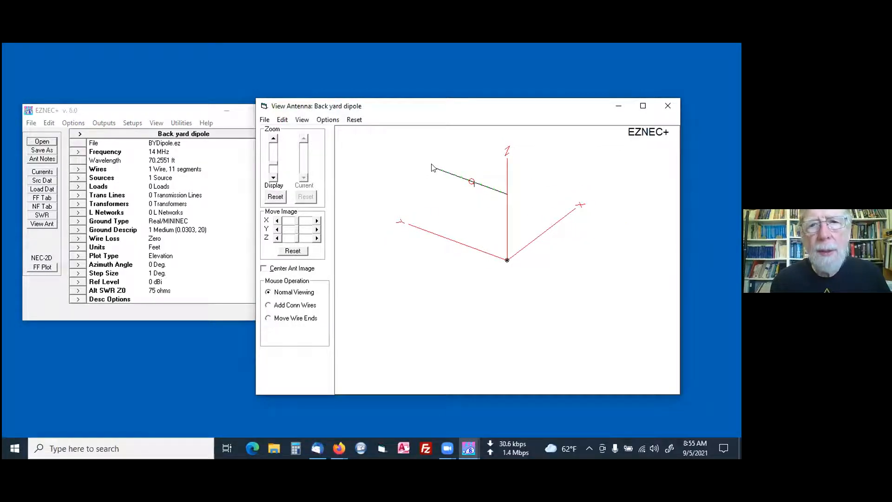
{"action": "left_click", "coordinate": [77, 152]}
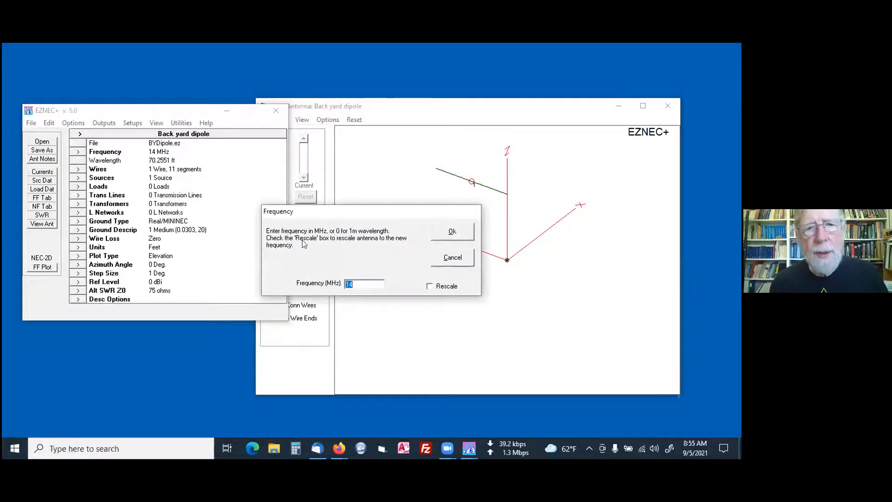
{"action": "type", "text": "7"}
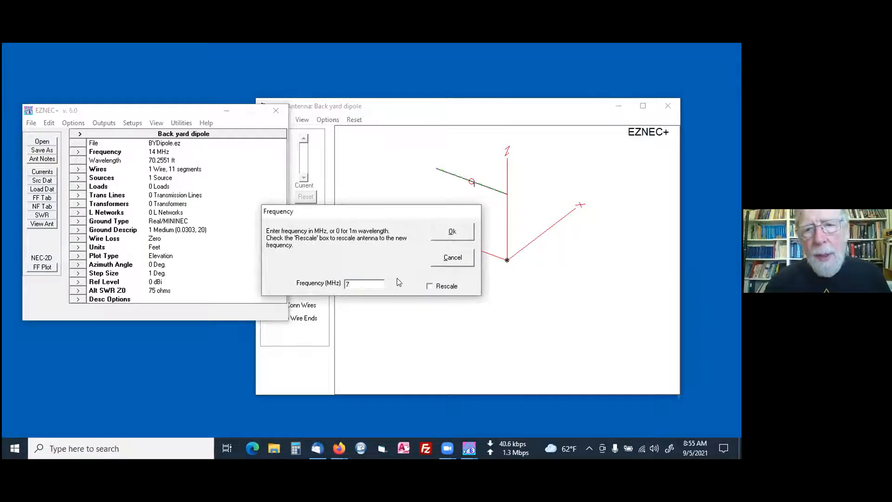
{"action": "left_click", "coordinate": [429, 287]}
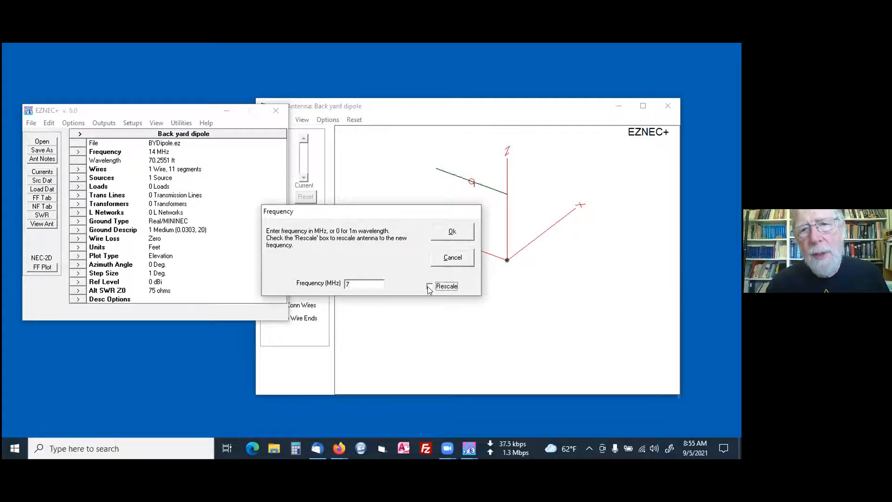
{"action": "left_click", "coordinate": [453, 232]}
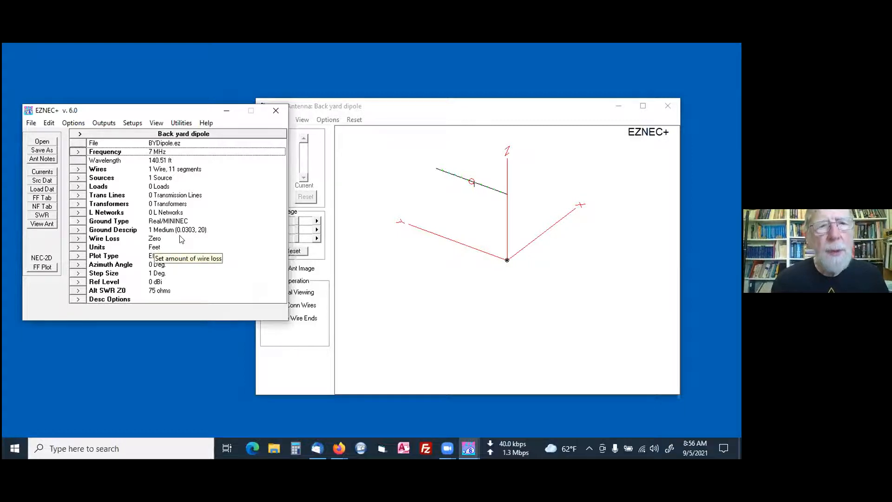
Change the dipole's ground medium to Average: pastoral, heavy clay, and close the media table.
{"action": "double_click", "coordinate": [117, 232]}
{"action": "left_click", "coordinate": [267, 239]}
{"action": "double_click", "coordinate": [267, 236]}
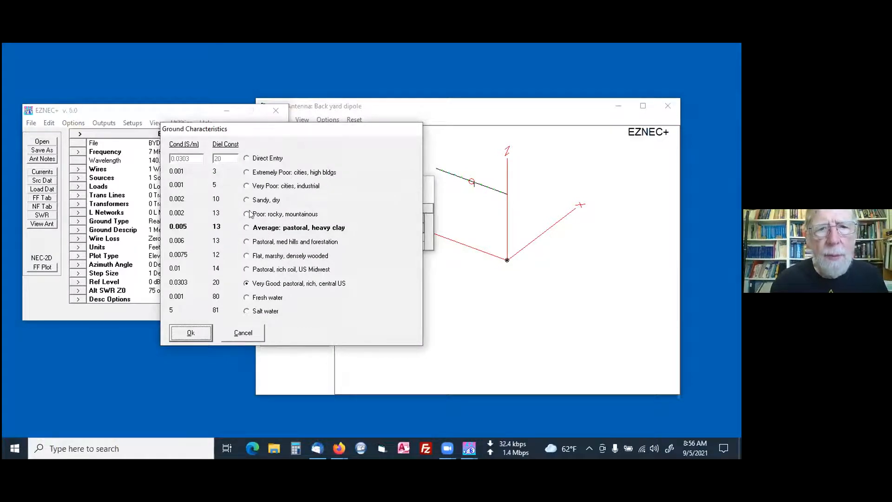
{"action": "left_click", "coordinate": [247, 227]}
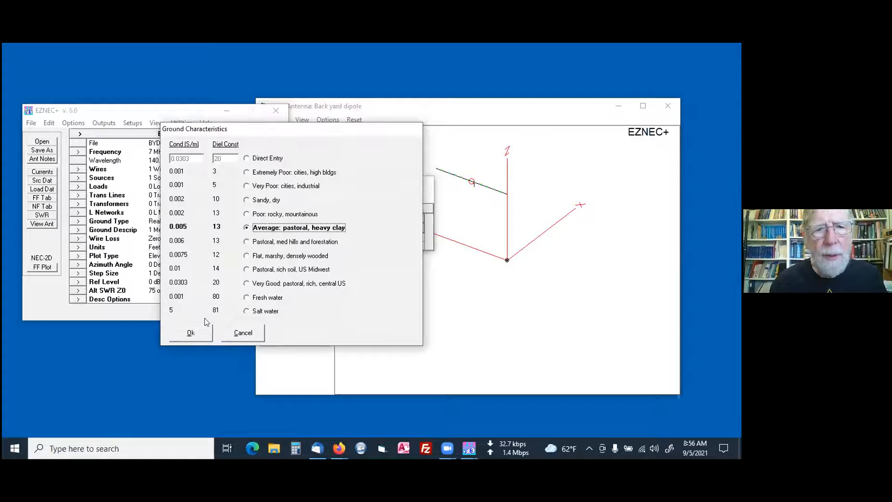
{"action": "left_click", "coordinate": [195, 331]}
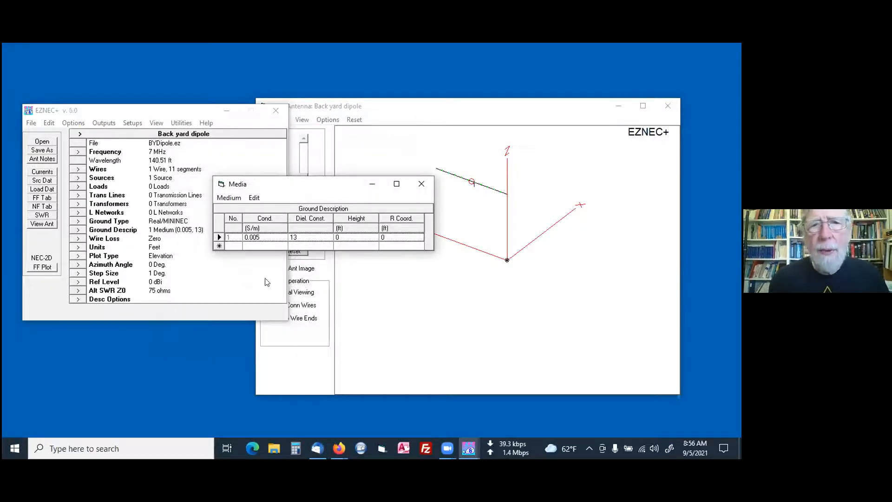
{"action": "left_click", "coordinate": [414, 189]}
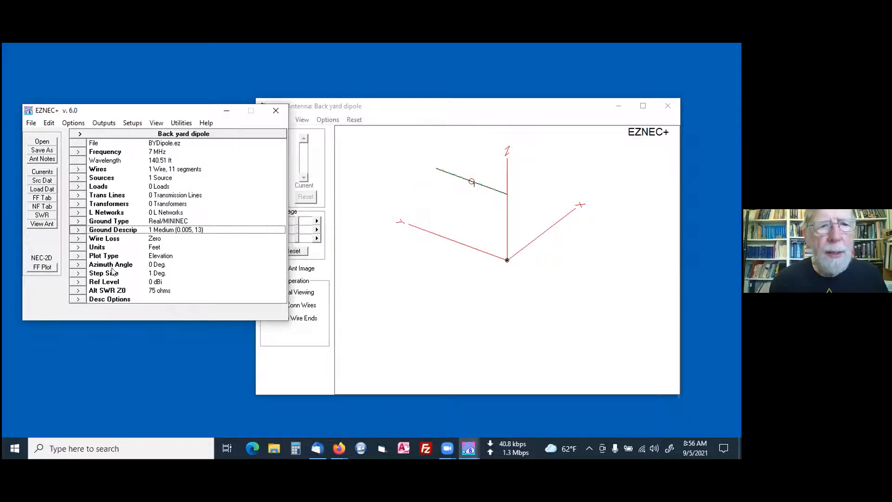
Change the model's length units to Wavelengths, keeping the wire diameter units in inches.
{"action": "left_click", "coordinate": [77, 247]}
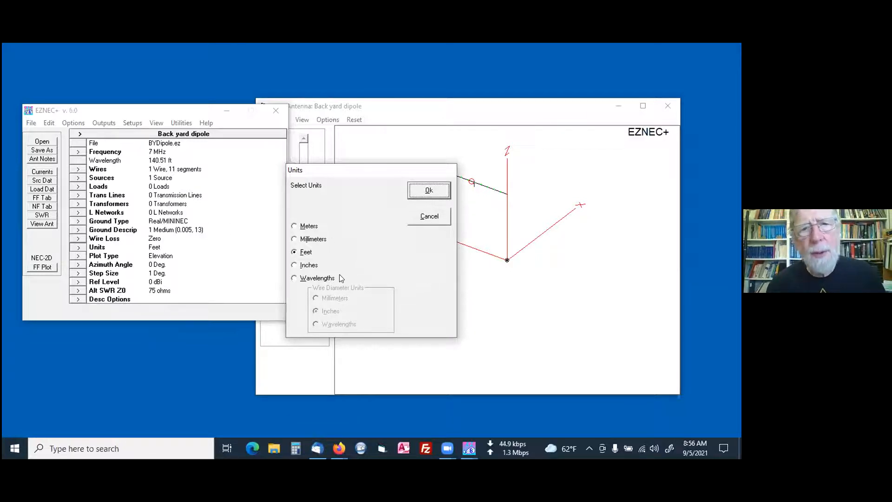
{"action": "left_click", "coordinate": [294, 278]}
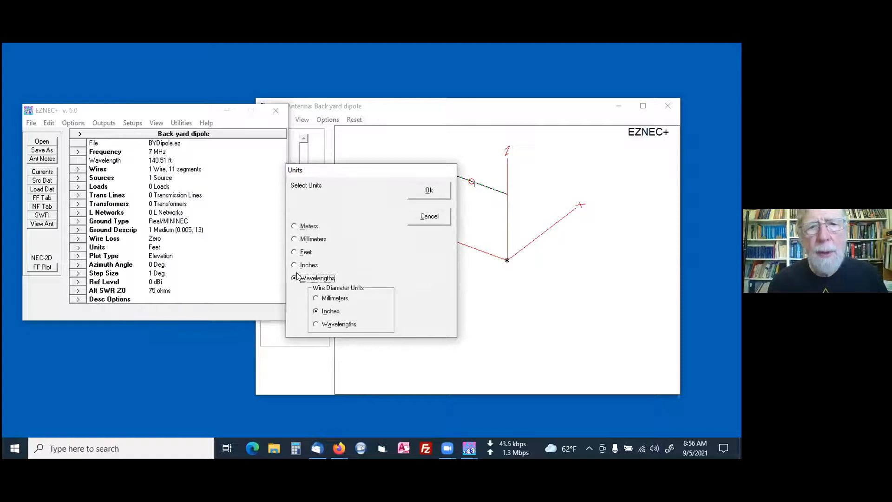
{"action": "left_click", "coordinate": [427, 188]}
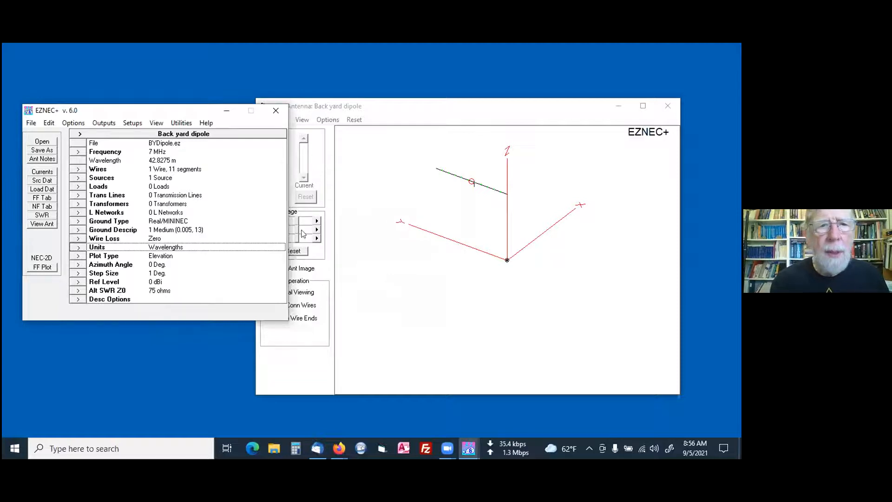
Set the Z coordinate of both ends of the dipole wire to 0.25 wavelength in the wire table.
{"action": "left_click", "coordinate": [78, 169]}
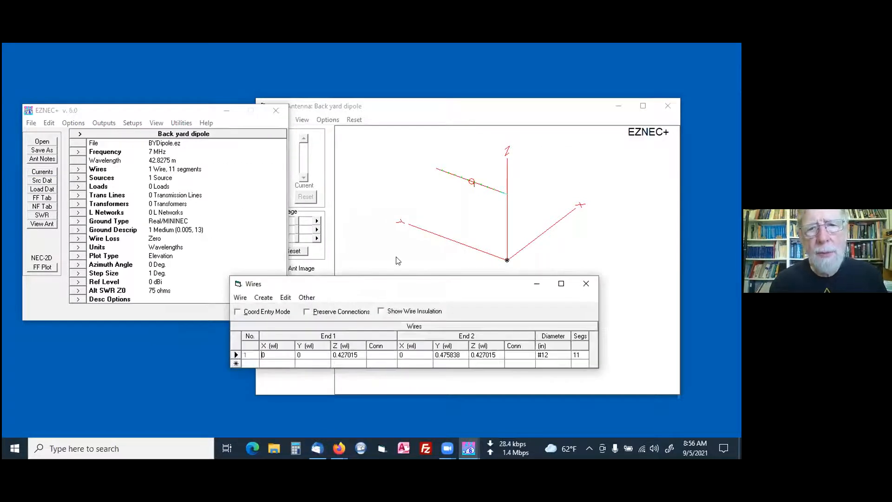
{"action": "left_click", "coordinate": [356, 353]}
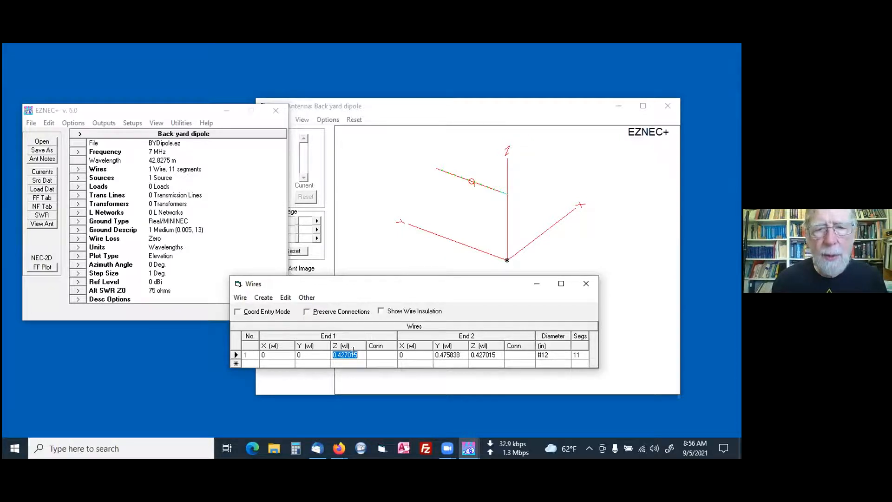
{"action": "key", "text": "BackSpace"}
{"action": "type", "text": ".25"}
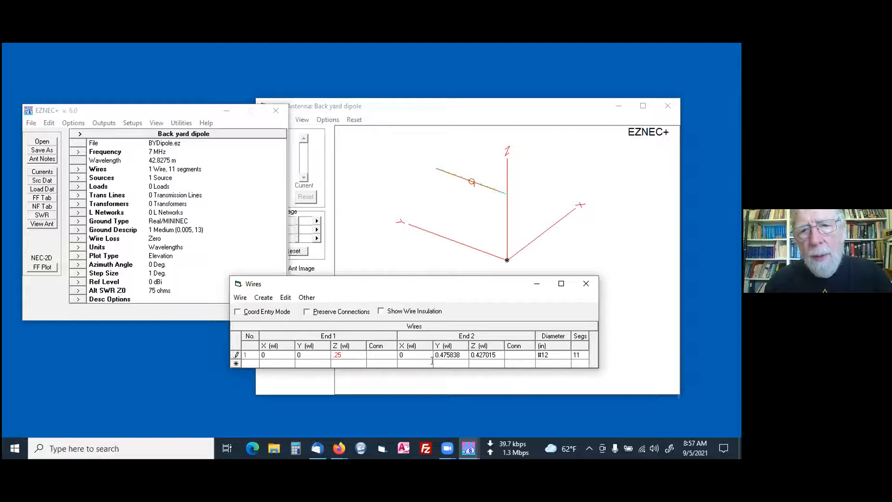
{"action": "left_click", "coordinate": [487, 353]}
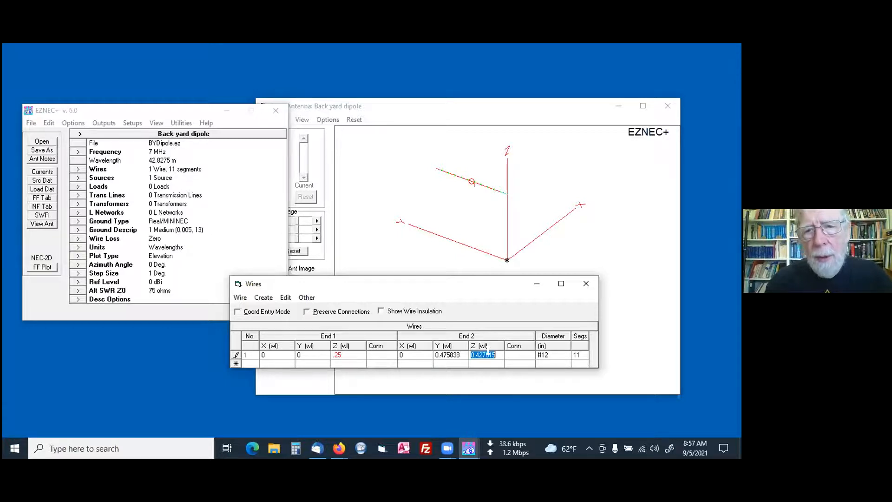
{"action": "key", "text": "BackSpace"}
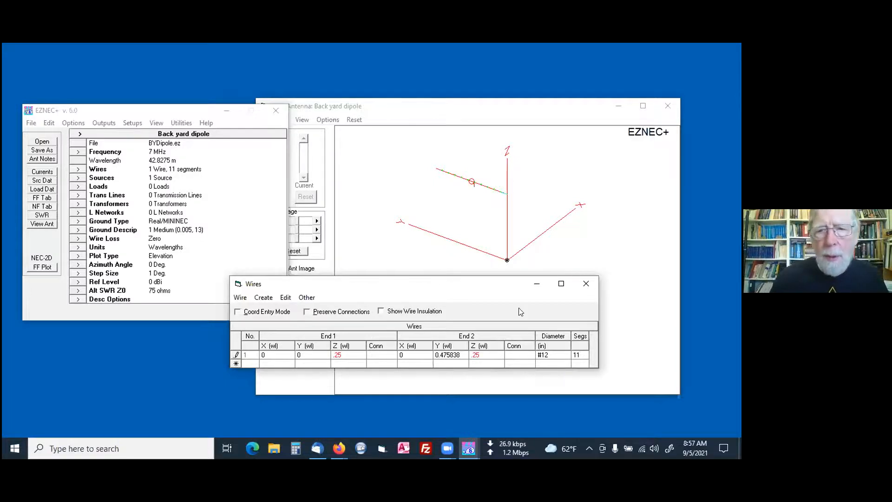
{"action": "key", "text": "Return"}
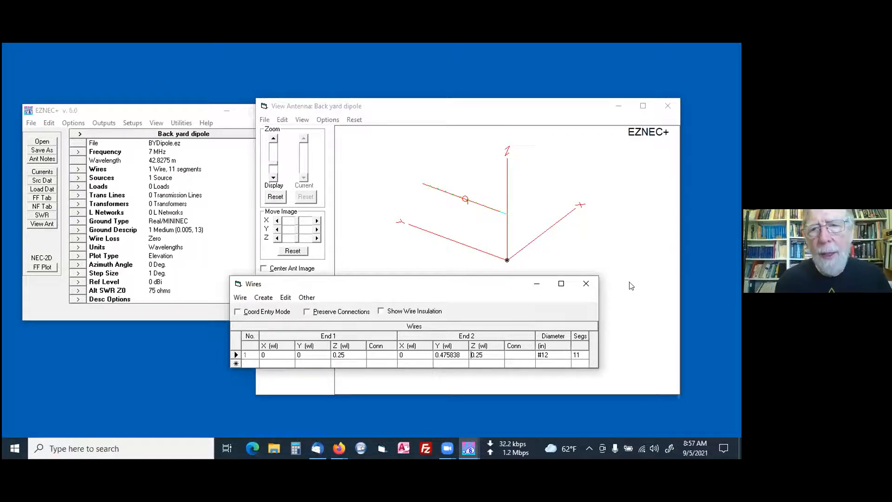
Close the wire table, plot the dipole's far-field elevation pattern, and read its gain near the zenith at 84 degrees elevation.
{"action": "left_click", "coordinate": [586, 282]}
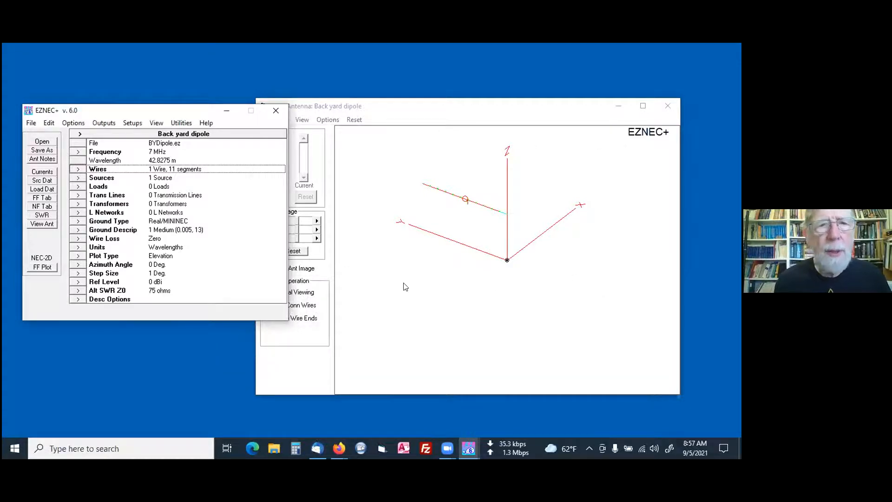
{"action": "left_click", "coordinate": [49, 269]}
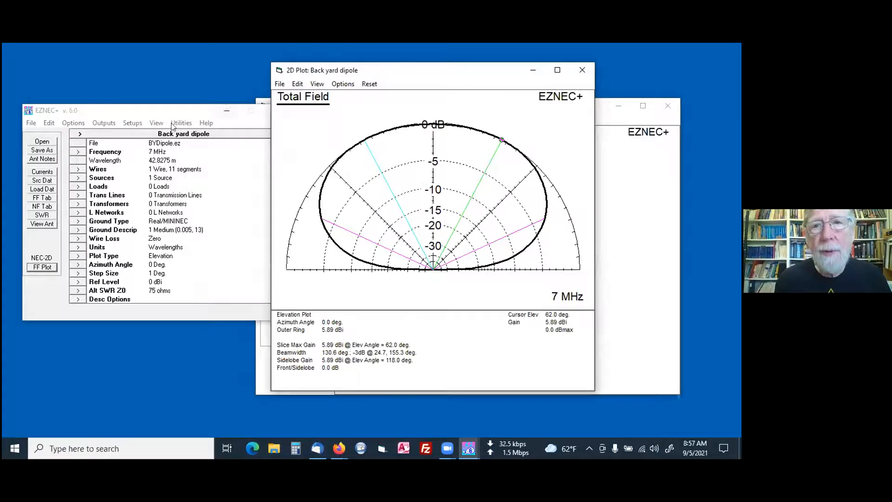
{"action": "left_click_drag", "start_coordinate": [333, 125], "coordinate": [440, 92]}
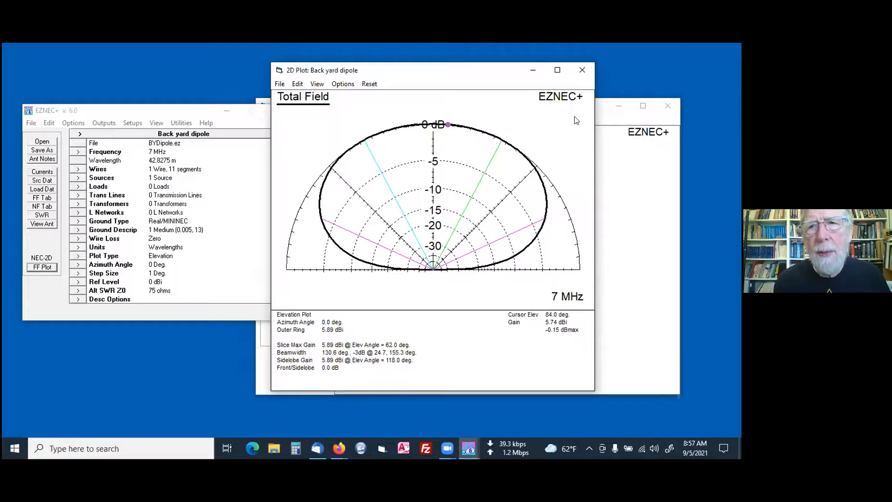
Show the 2D pattern as an outline in the antenna view and inspect its orientation relative to the dipole wire.
{"action": "left_click", "coordinate": [612, 119]}
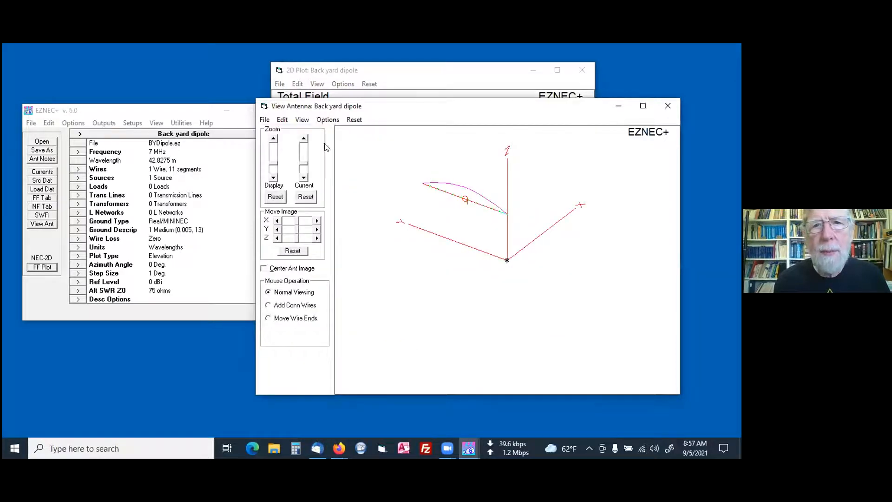
{"action": "left_click", "coordinate": [301, 120]}
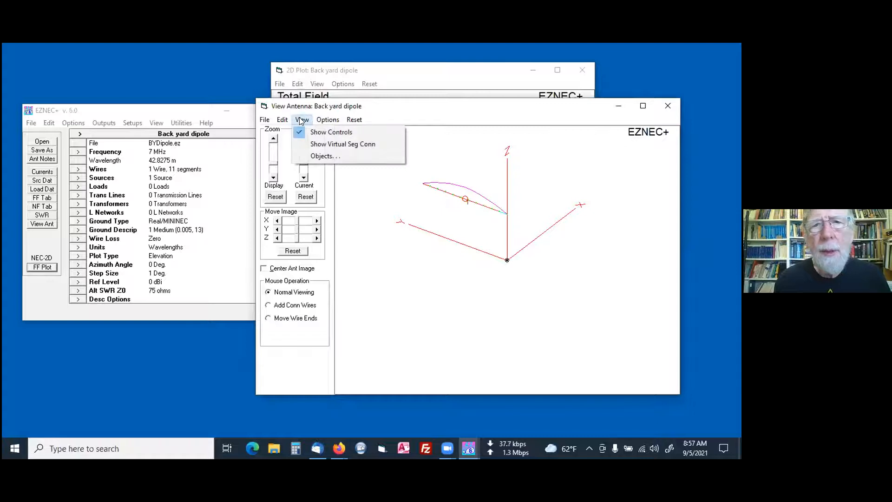
{"action": "left_click", "coordinate": [324, 157]}
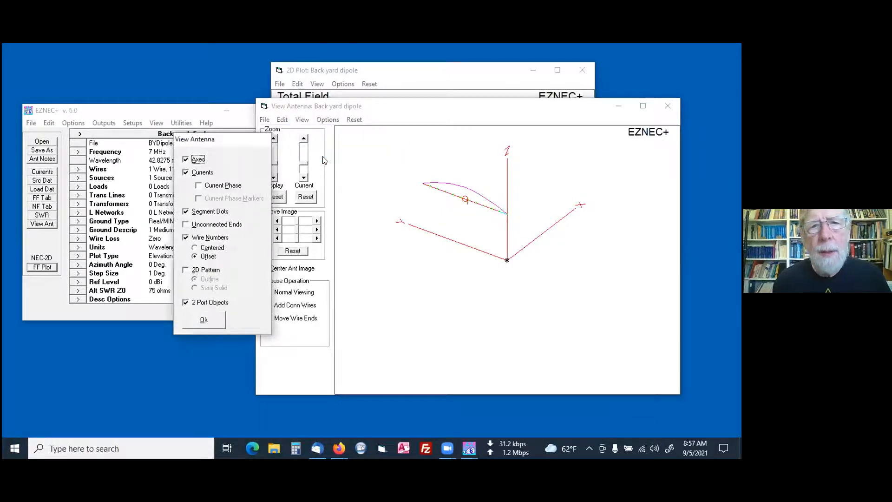
{"action": "left_click", "coordinate": [186, 271]}
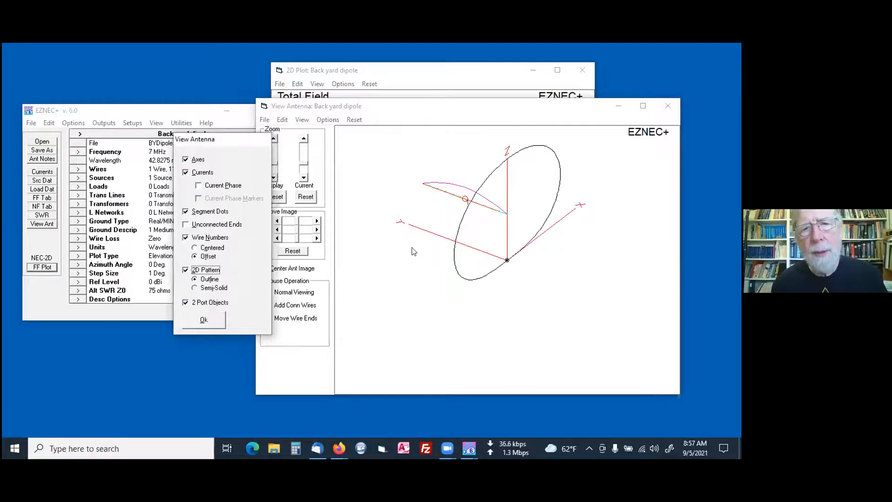
{"action": "left_click", "coordinate": [204, 319]}
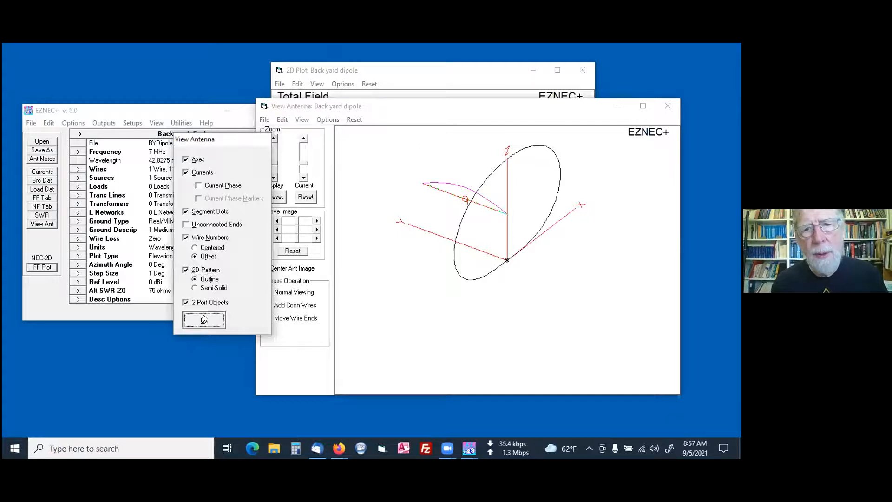
{"action": "mouse_move", "coordinate": [448, 268]}
{"action": "left_mouse_down"}
{"action": "mouse_move", "coordinate": [442, 253]}
{"action": "mouse_move", "coordinate": [470, 259]}
{"action": "mouse_move", "coordinate": [465, 251]}
{"action": "mouse_move", "coordinate": [485, 267]}
{"action": "mouse_move", "coordinate": [450, 254]}
{"action": "left_mouse_up"}
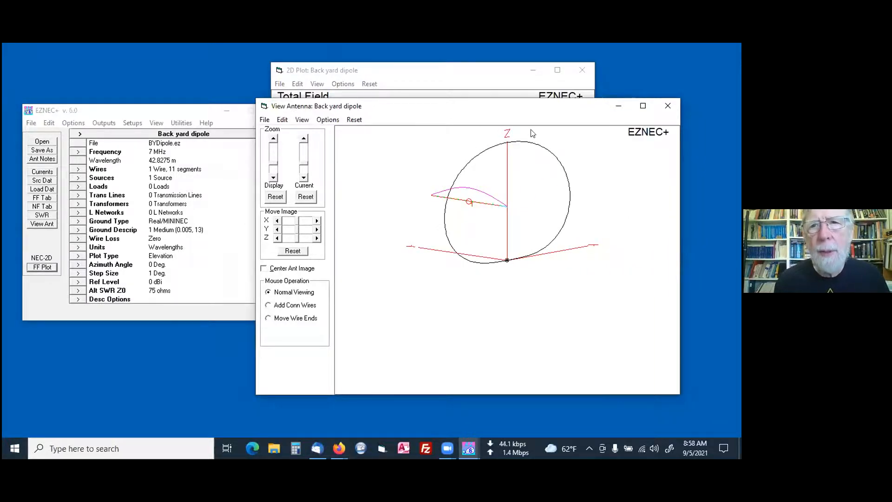
Return to the elevation plot, check the gain at 86 degrees elevation, and overlay the saved vdrt trace on the dipole's pattern.
{"action": "left_click", "coordinate": [536, 93]}
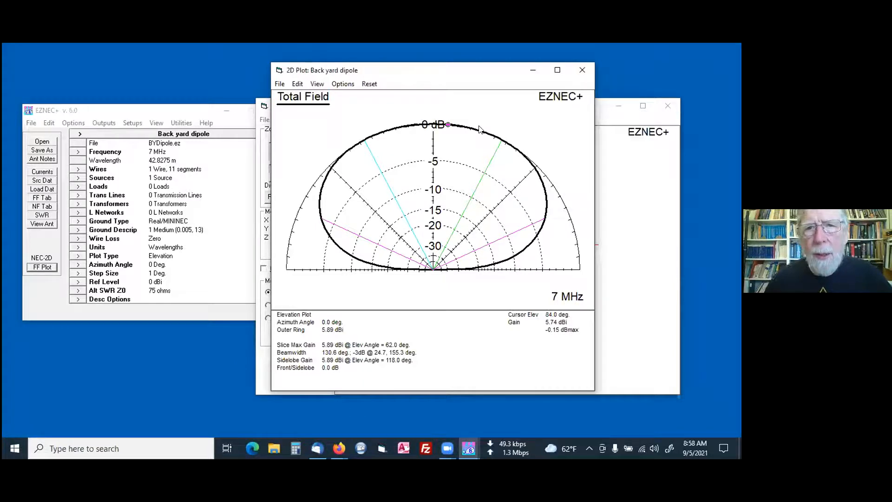
{"action": "left_click", "coordinate": [431, 125]}
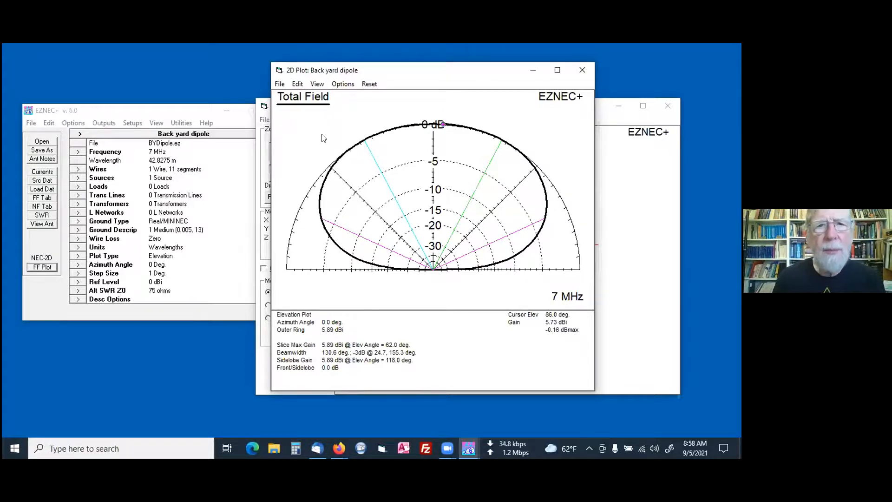
{"action": "left_click", "coordinate": [280, 84]}
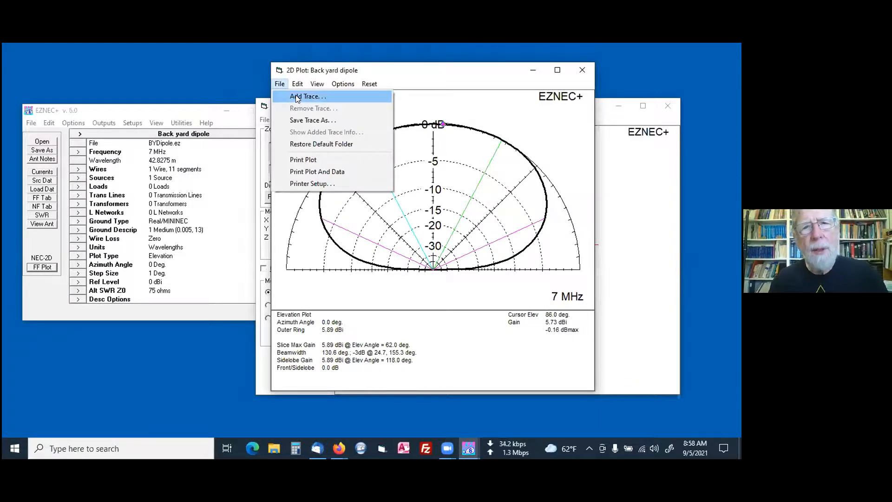
{"action": "left_click", "coordinate": [296, 97]}
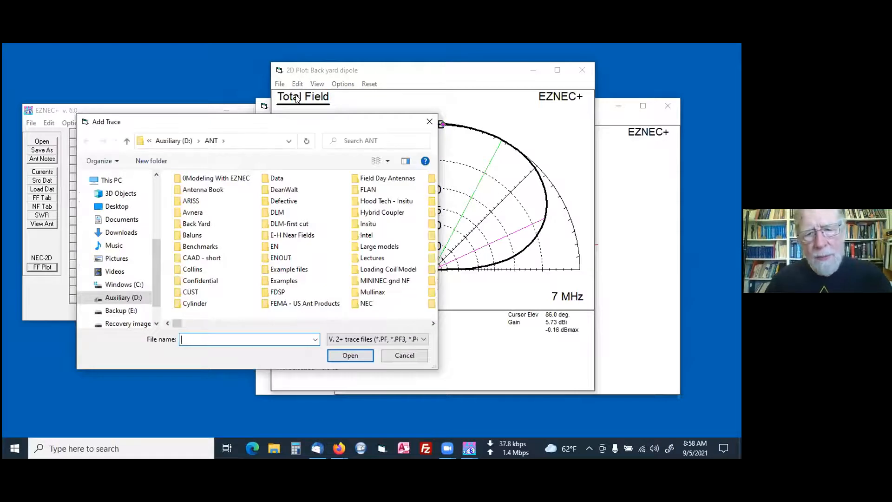
{"action": "type", "text": "vdrt"}
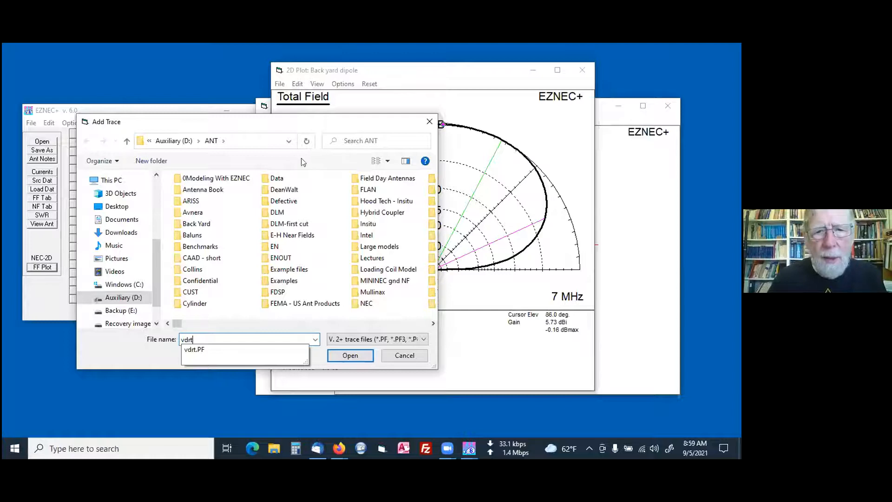
{"action": "left_click", "coordinate": [348, 356]}
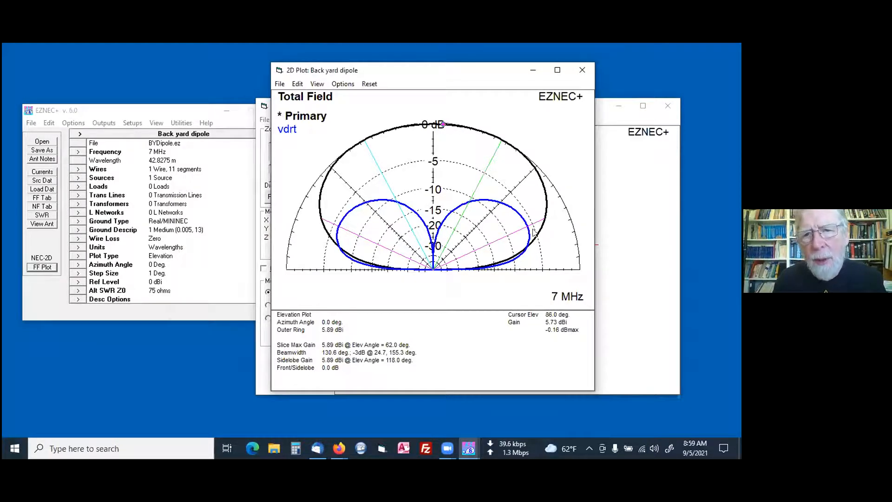
Place the plot cursor at 16 degrees elevation, make vdrt the active trace, and enlarge the 2D plot window.
{"action": "left_click", "coordinate": [527, 248]}
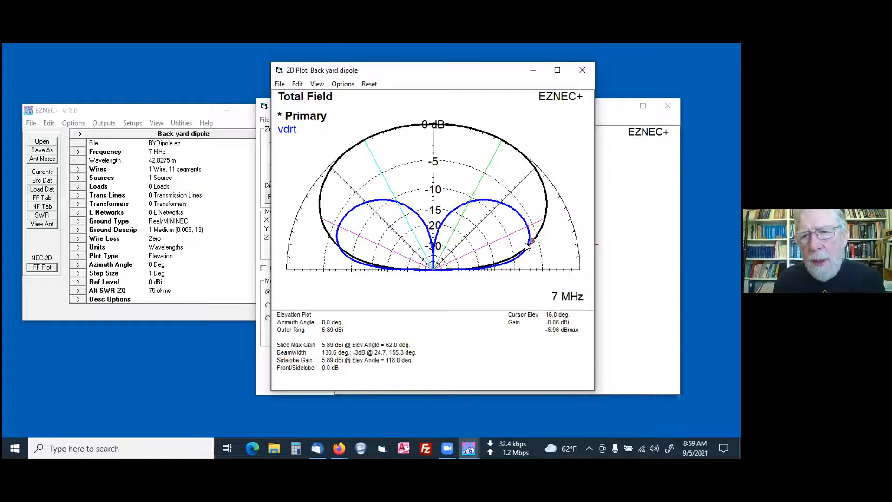
{"action": "left_click", "coordinate": [290, 130]}
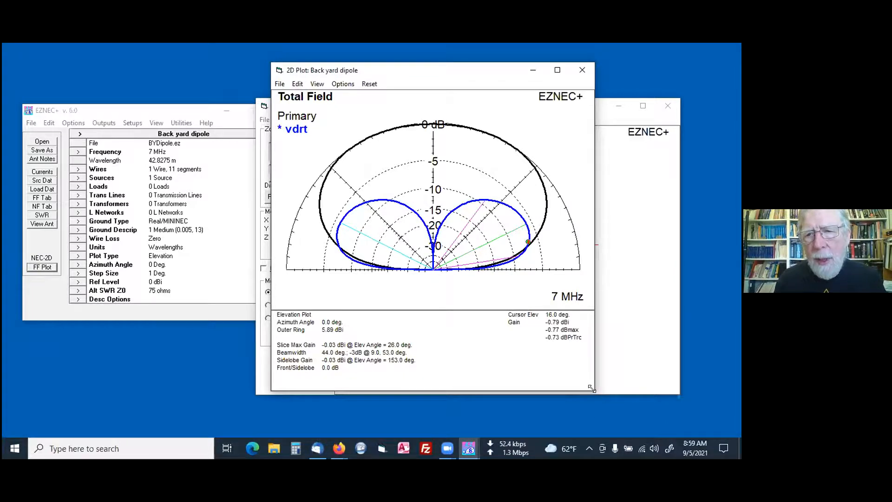
{"action": "left_click_drag", "start_coordinate": [592, 388], "coordinate": [642, 422]}
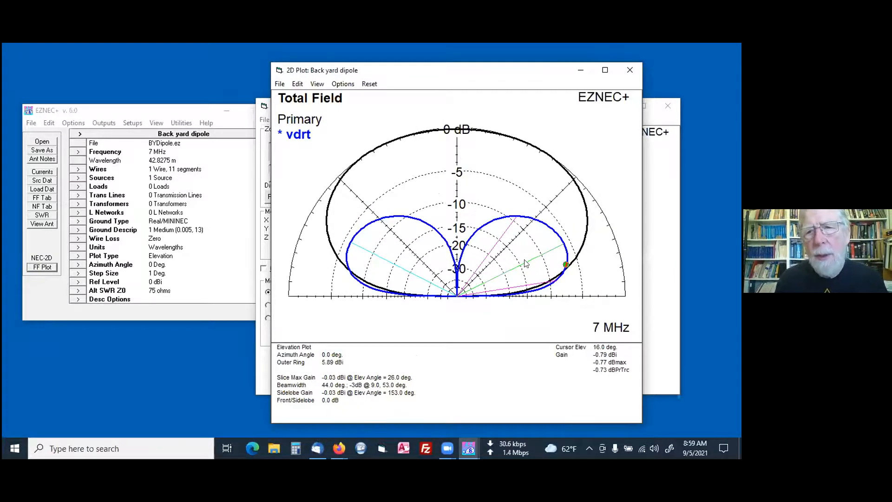
Compare the vdrt trace's gain with the primary trace at low elevation angles of 13, 7, 6, 3 and 10 degrees.
{"action": "left_click", "coordinate": [562, 271]}
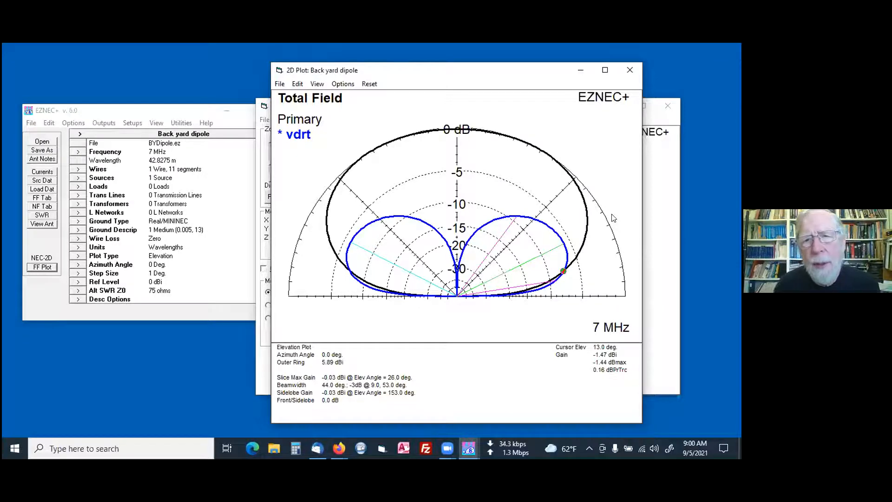
{"action": "left_click", "coordinate": [550, 284]}
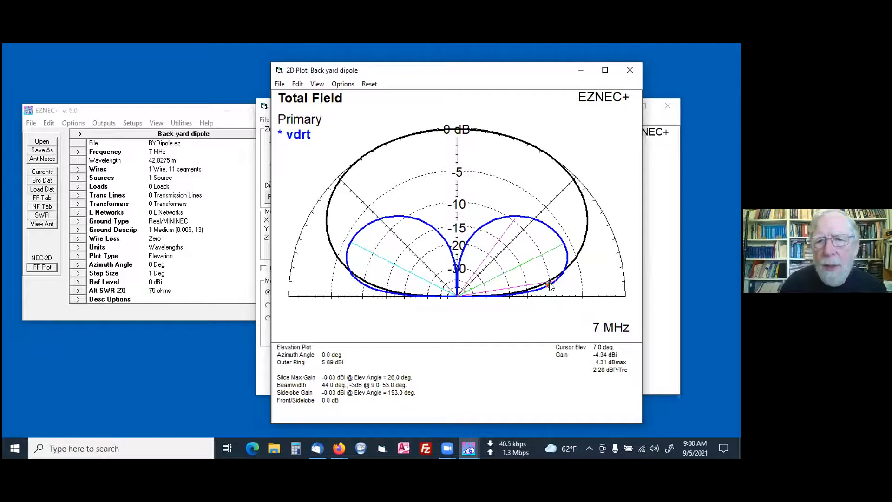
{"action": "left_click", "coordinate": [542, 288]}
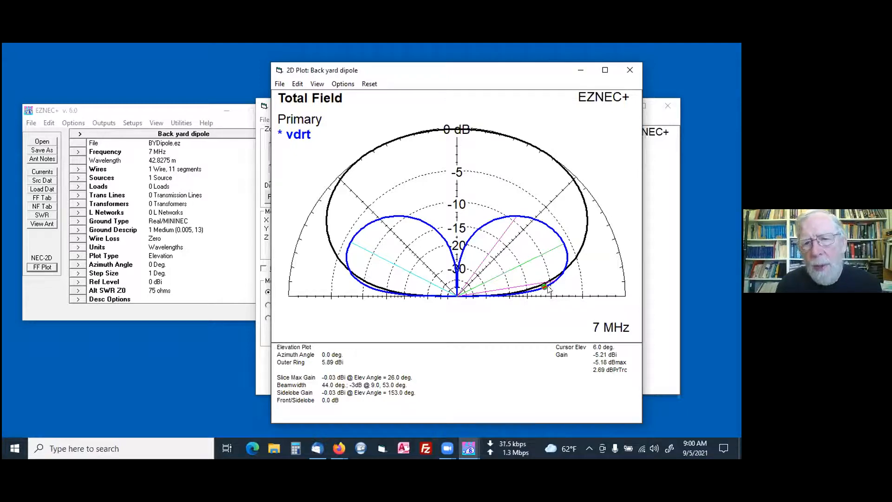
{"action": "left_click", "coordinate": [550, 284]}
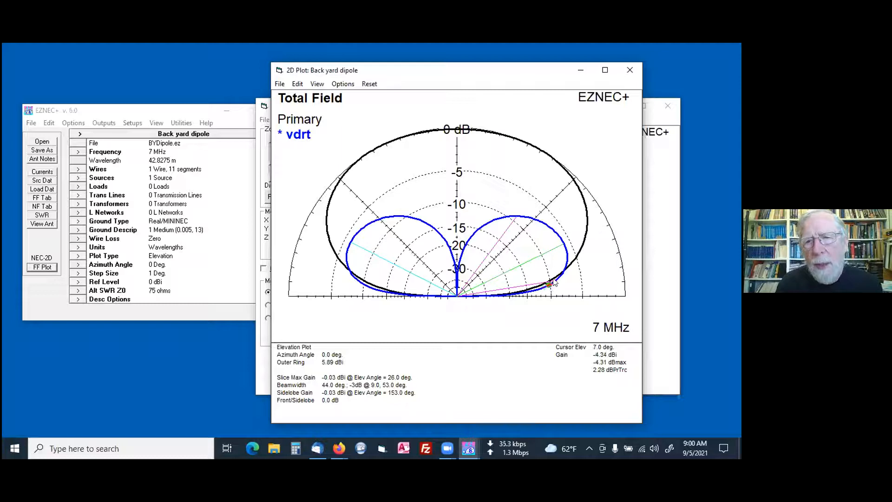
{"action": "left_click", "coordinate": [533, 291]}
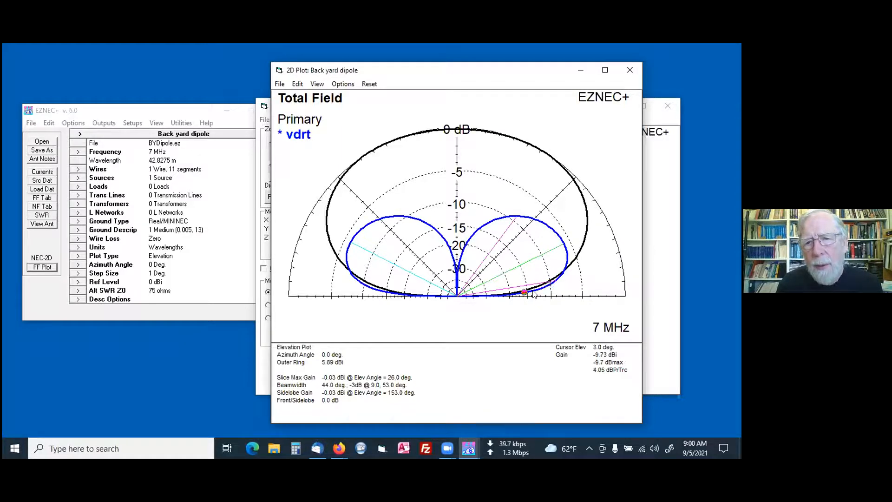
{"action": "left_click", "coordinate": [558, 278]}
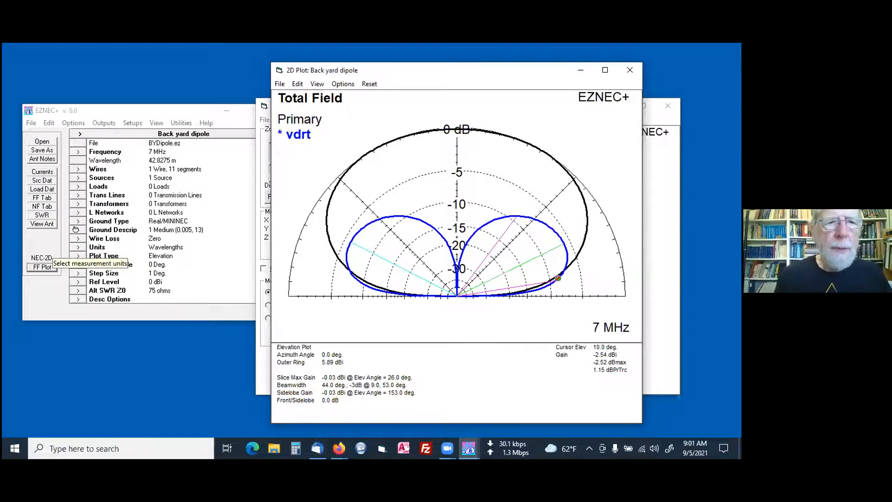
Raise the dipole's wire 1 by 0.25 wavelength using the Change Height command.
{"action": "left_click", "coordinate": [78, 170]}
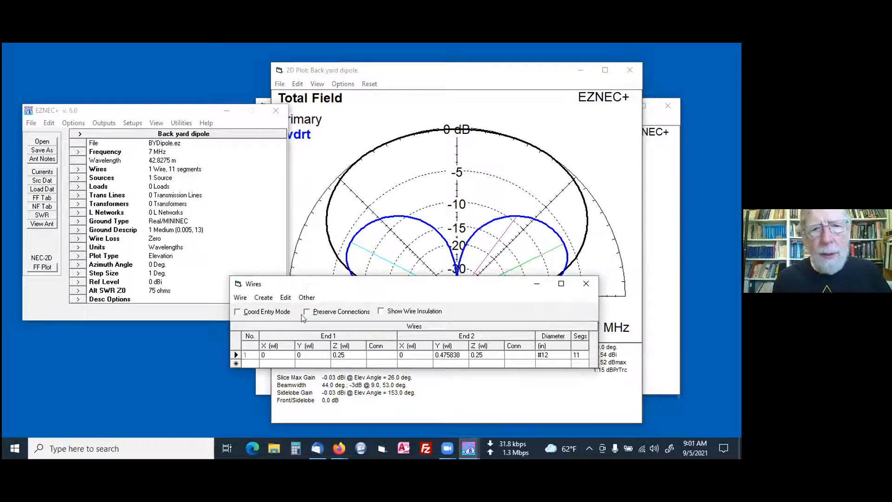
{"action": "left_click", "coordinate": [240, 298]}
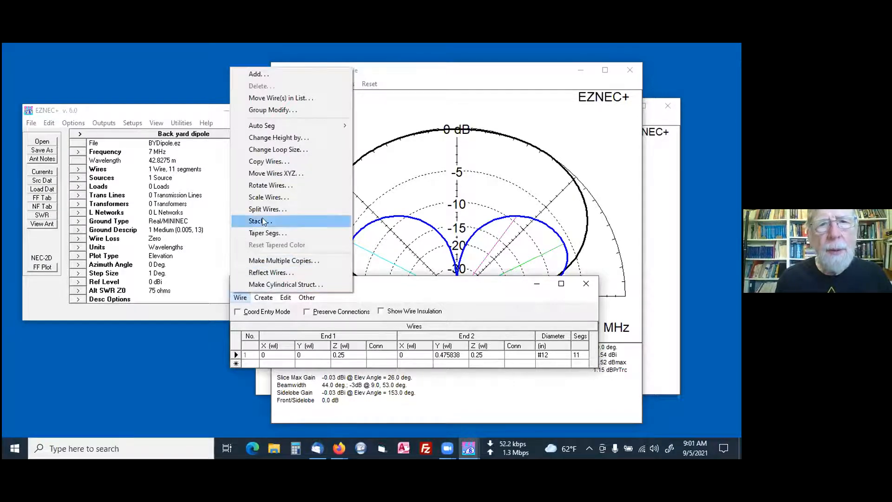
{"action": "left_click", "coordinate": [285, 139]}
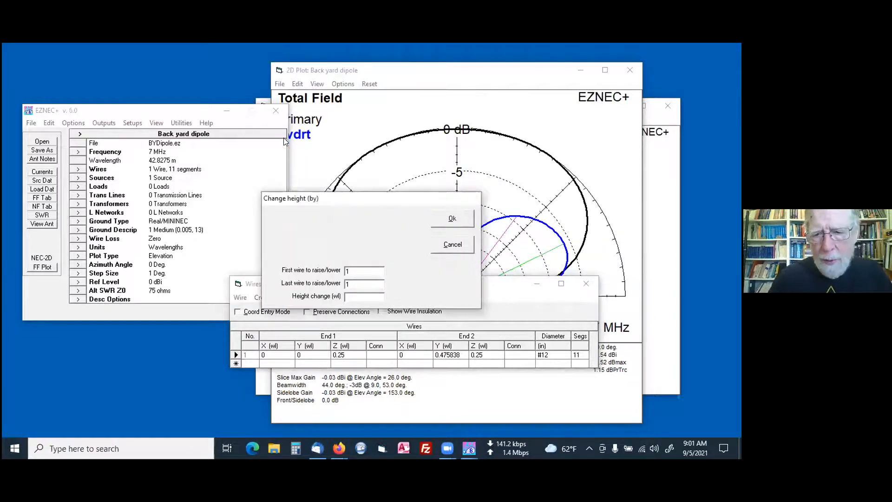
{"action": "type", "text": ".25"}
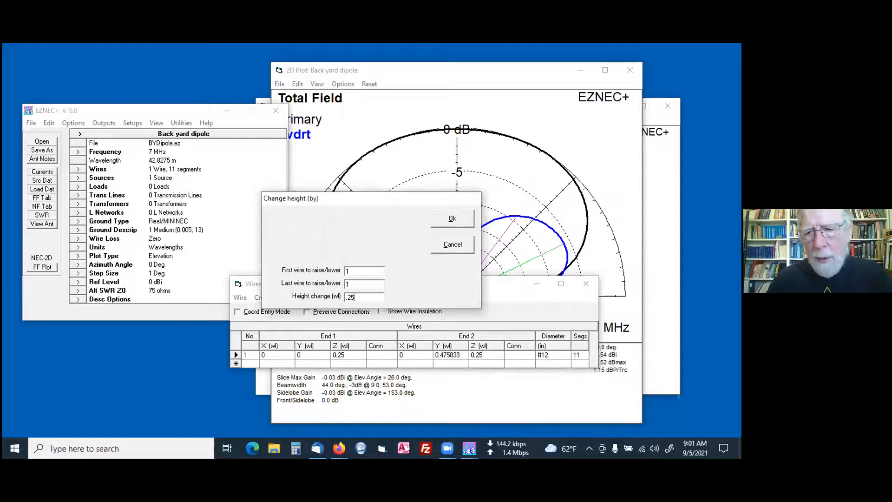
{"action": "key", "text": "Return"}
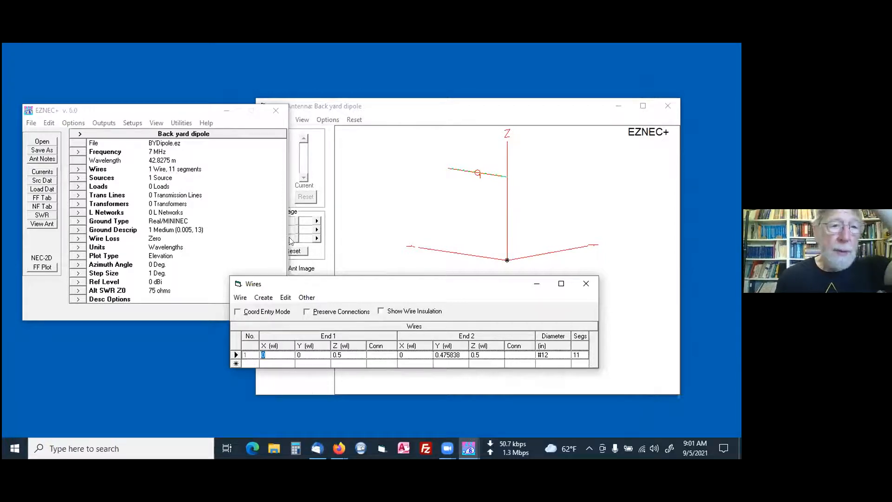
Recalculate the raised dipole's far-field elevation plot and overlay the saved vdrt trace on it.
{"action": "left_click", "coordinate": [41, 268]}
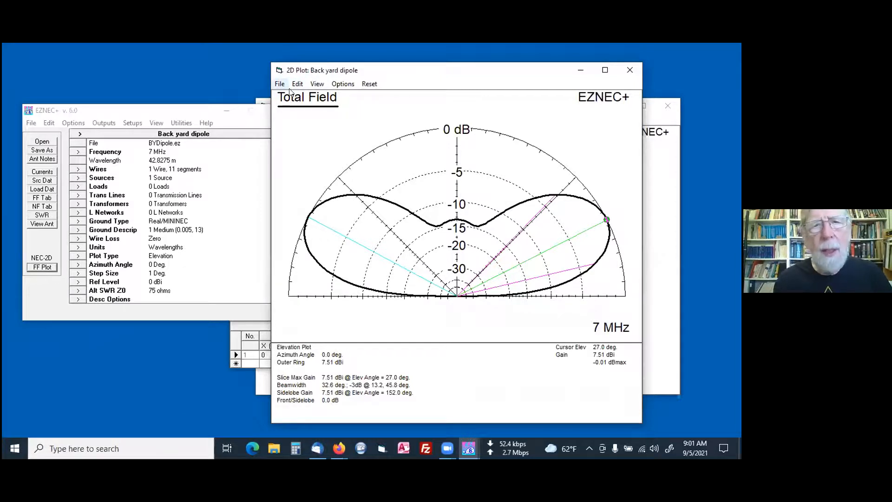
{"action": "left_click", "coordinate": [289, 88]}
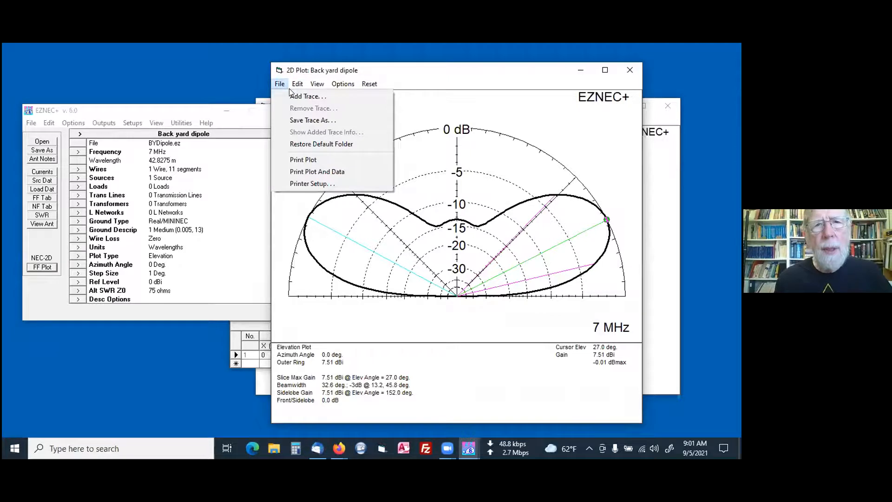
{"action": "mouse_move", "coordinate": [296, 88]}
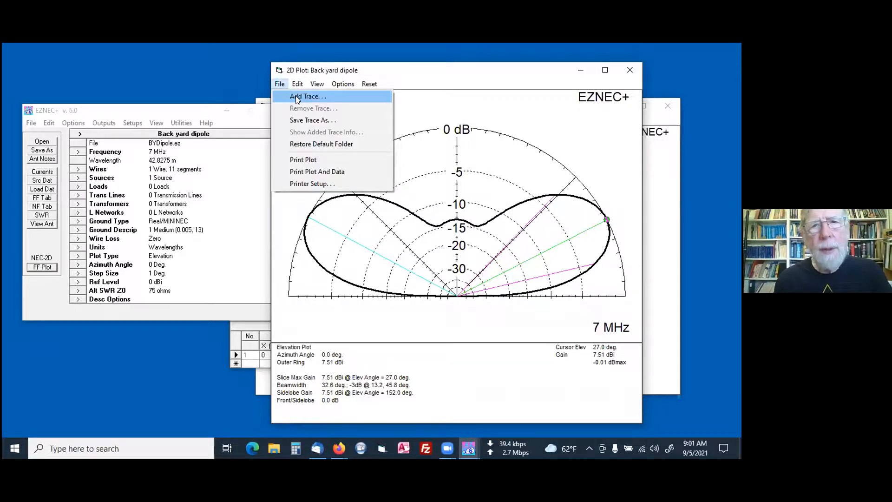
{"action": "left_click", "coordinate": [298, 99]}
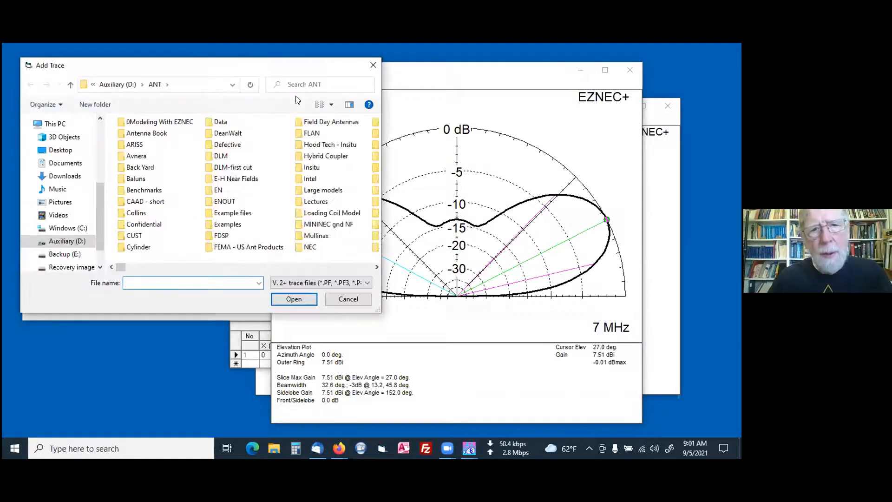
{"action": "type", "text": "vdrt"}
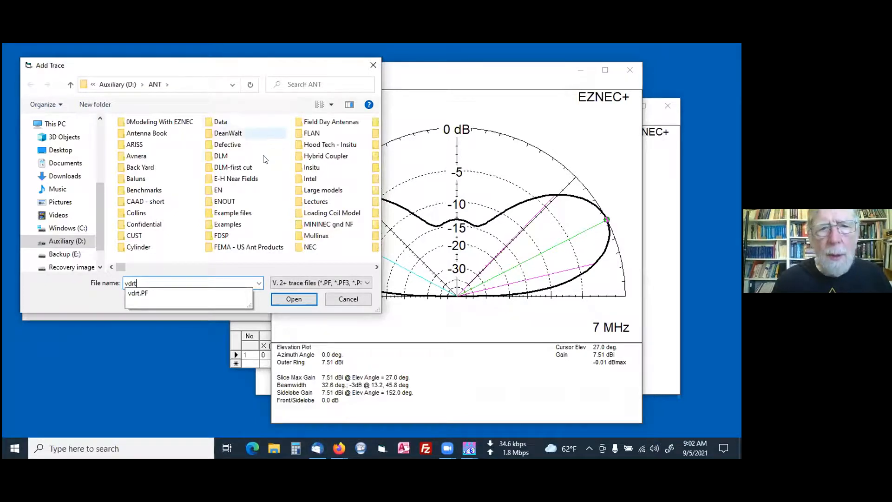
{"action": "left_click", "coordinate": [289, 299]}
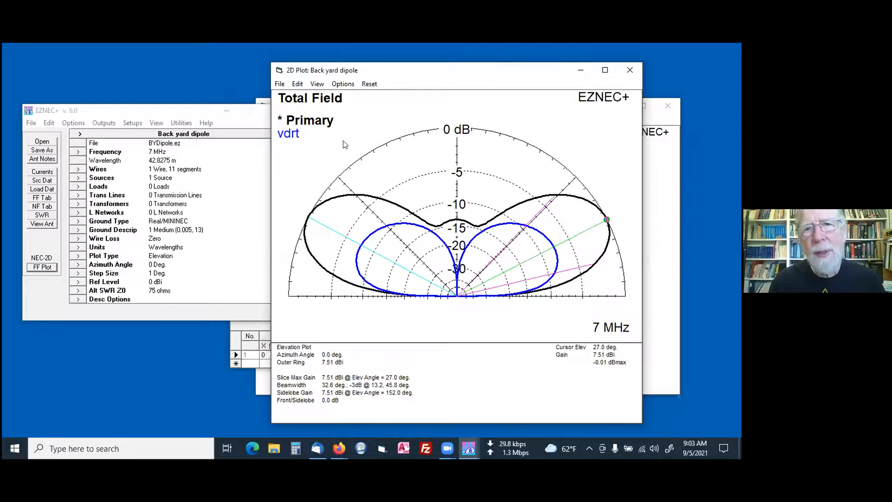
Close the back yard dipole's 2D plot, antenna view and Wires windows.
{"action": "left_click_drag", "start_coordinate": [365, 70], "coordinate": [376, 92]}
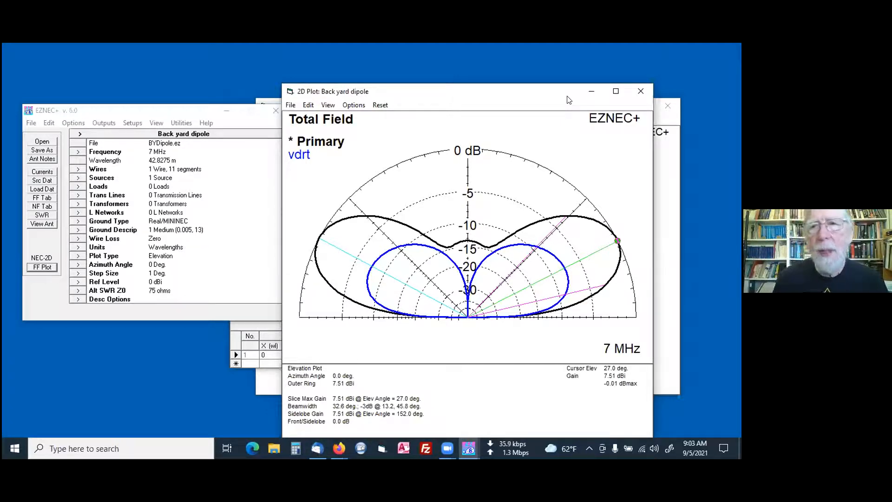
{"action": "left_click", "coordinate": [639, 92]}
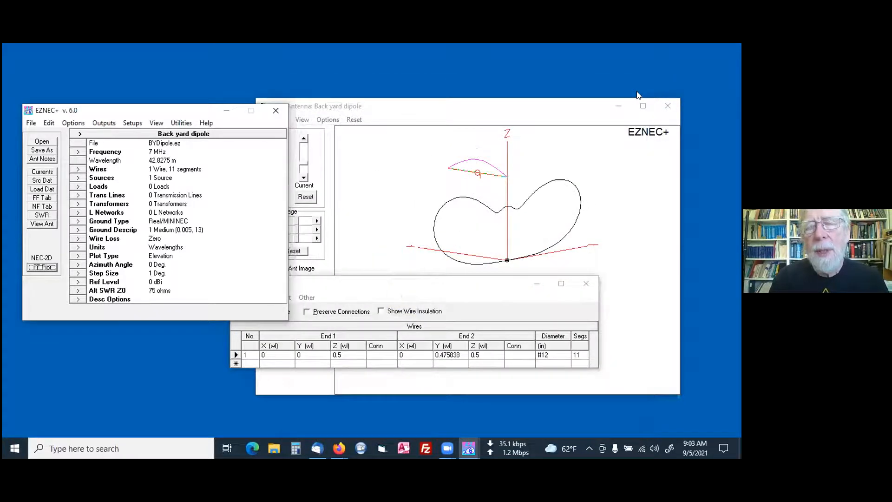
{"action": "left_click", "coordinate": [665, 106]}
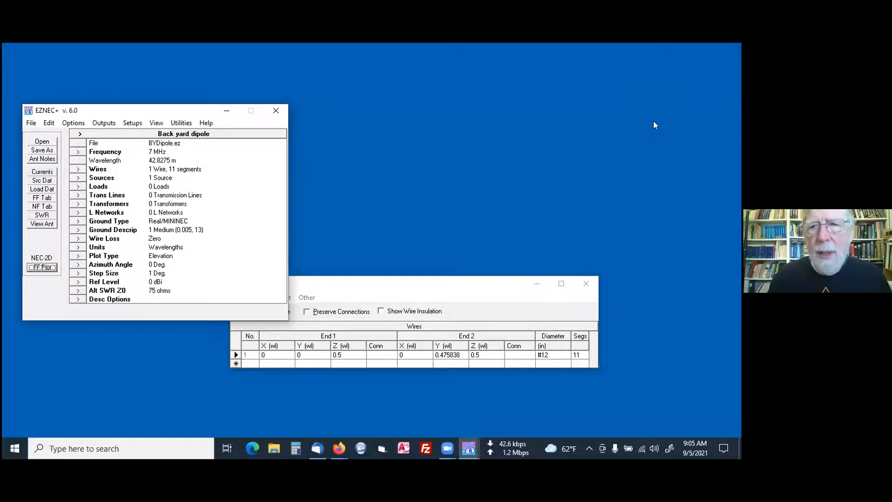
{"action": "left_click", "coordinate": [586, 285]}
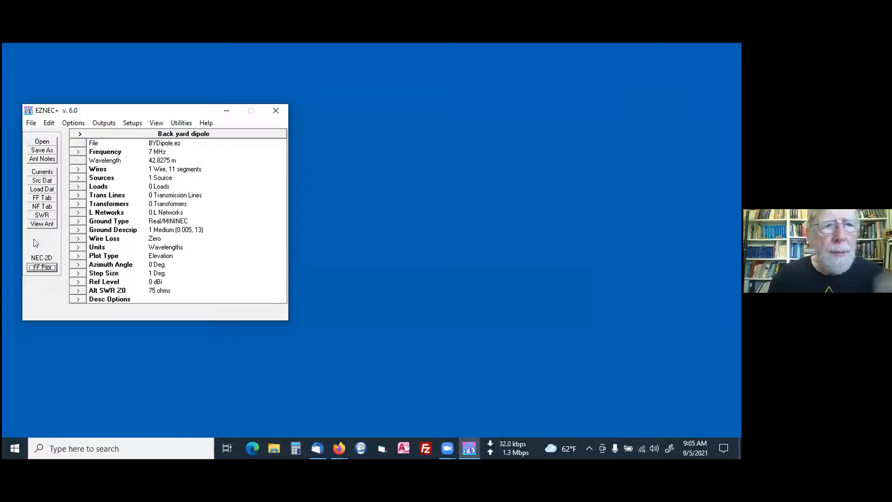
Open the dipole1 antenna file, discarding the changes to the back yard dipole description.
{"action": "left_click", "coordinate": [45, 142]}
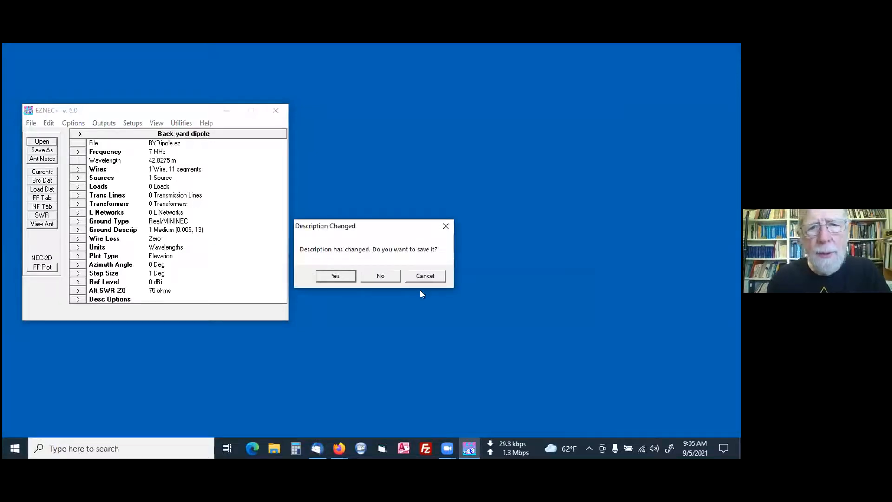
{"action": "left_click", "coordinate": [390, 277]}
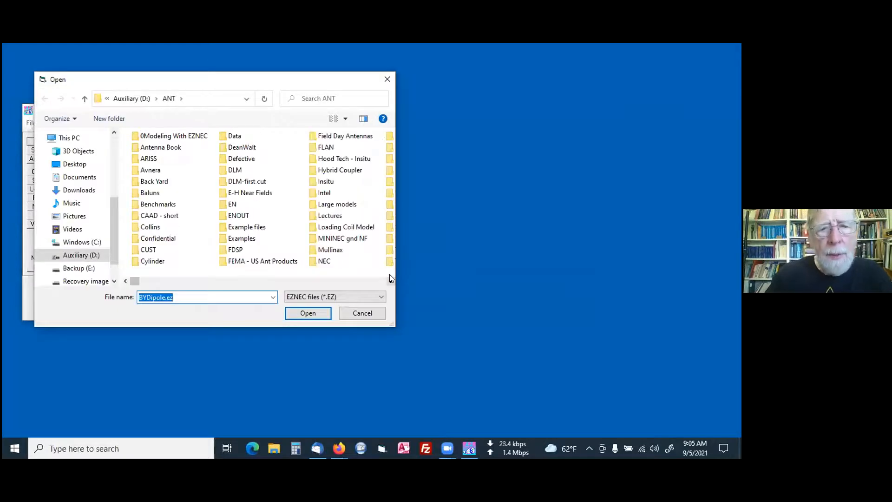
{"action": "type", "text": "dipole"}
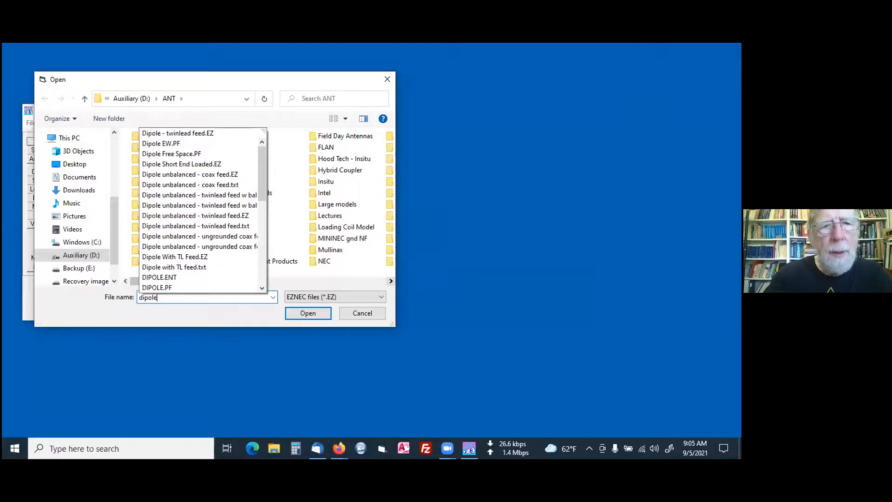
{"action": "type", "text": "1"}
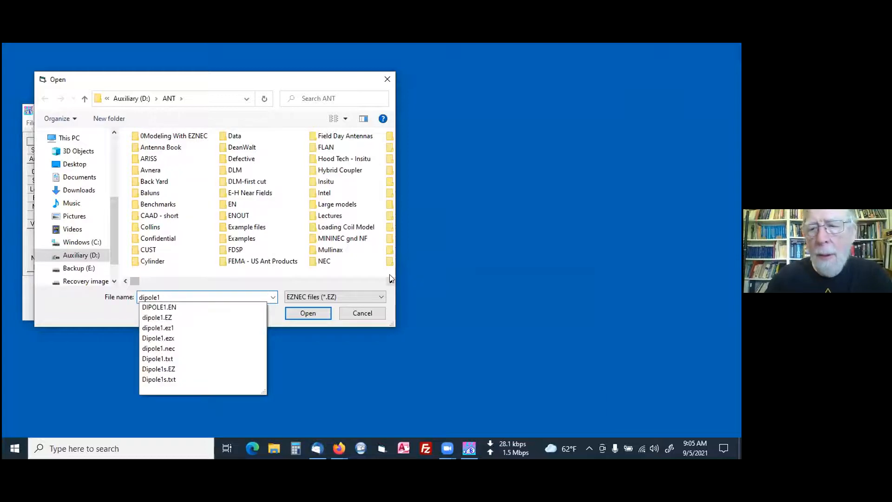
{"action": "key", "text": "Return"}
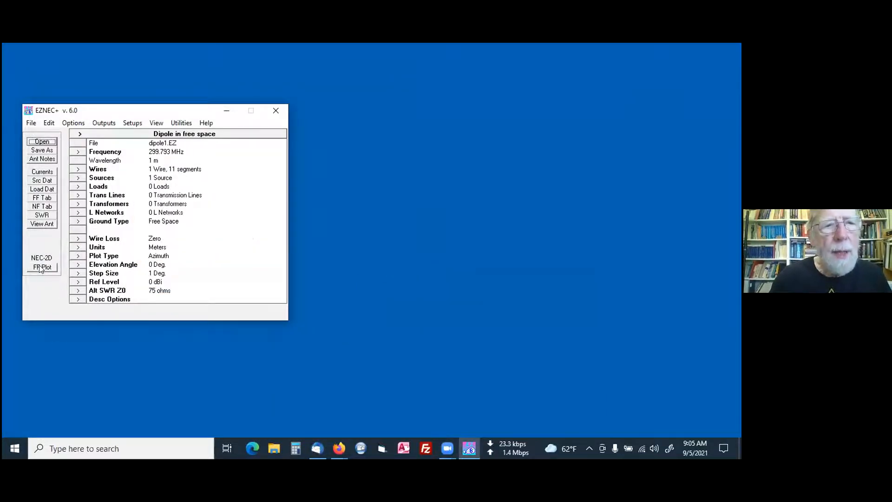
Examine the free-space dipole's geometry in the antenna view and check its source data.
{"action": "left_click", "coordinate": [42, 225]}
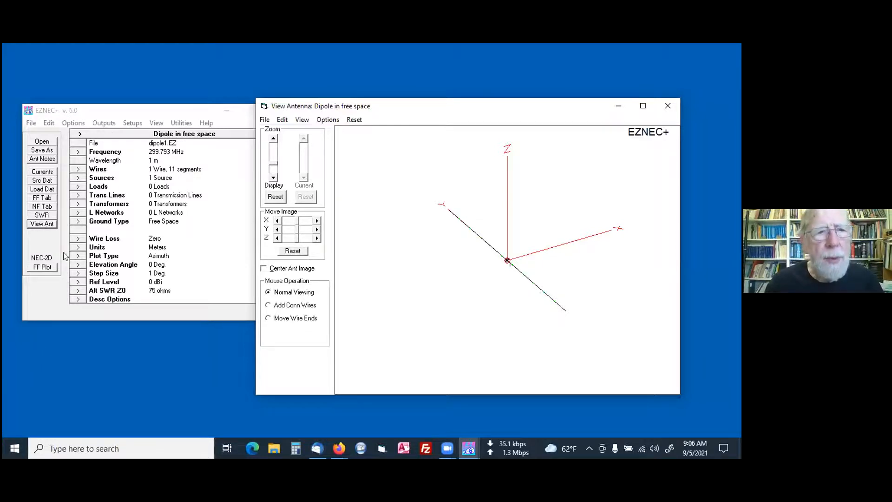
{"action": "left_click", "coordinate": [41, 180]}
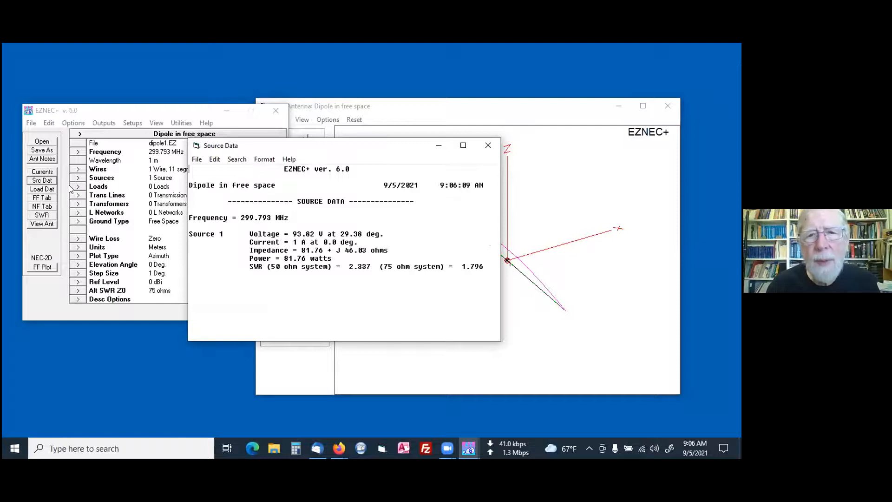
{"action": "left_click", "coordinate": [487, 146]}
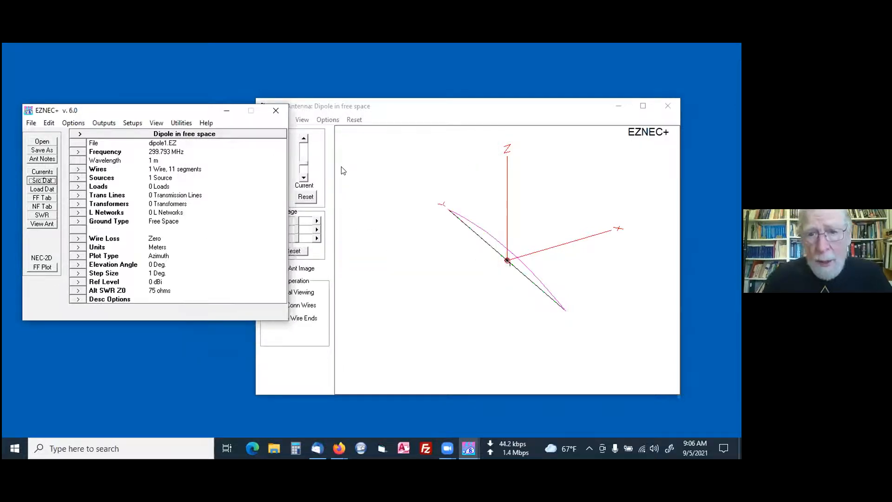
Calculate the free-space dipole's far-field azimuth plot and save its trace as dipole, replacing the existing file.
{"action": "left_click", "coordinate": [43, 268]}
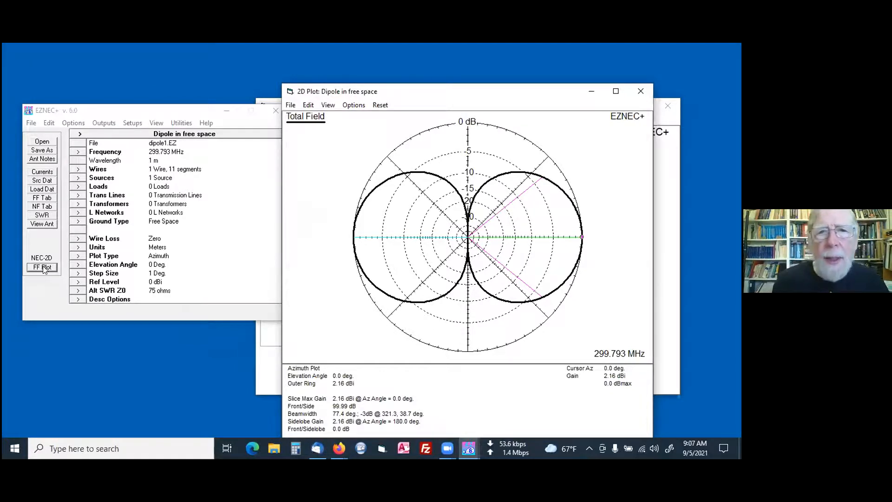
{"action": "left_click", "coordinate": [290, 106]}
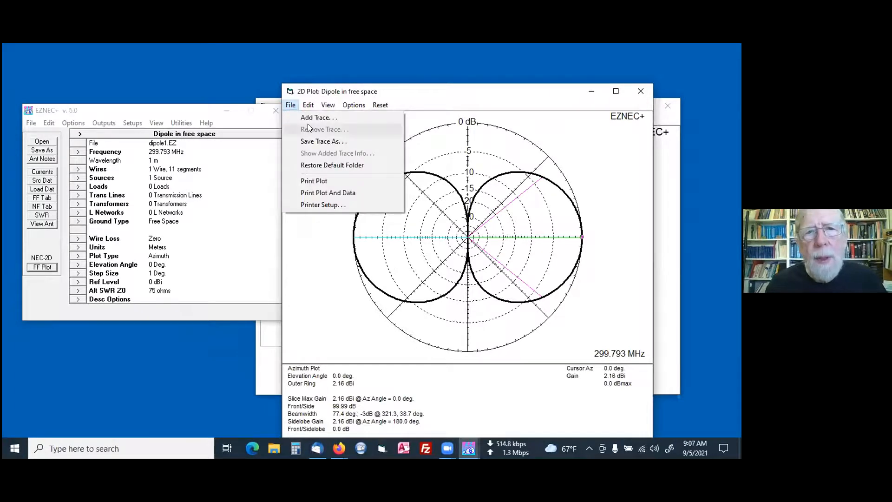
{"action": "left_click", "coordinate": [308, 140]}
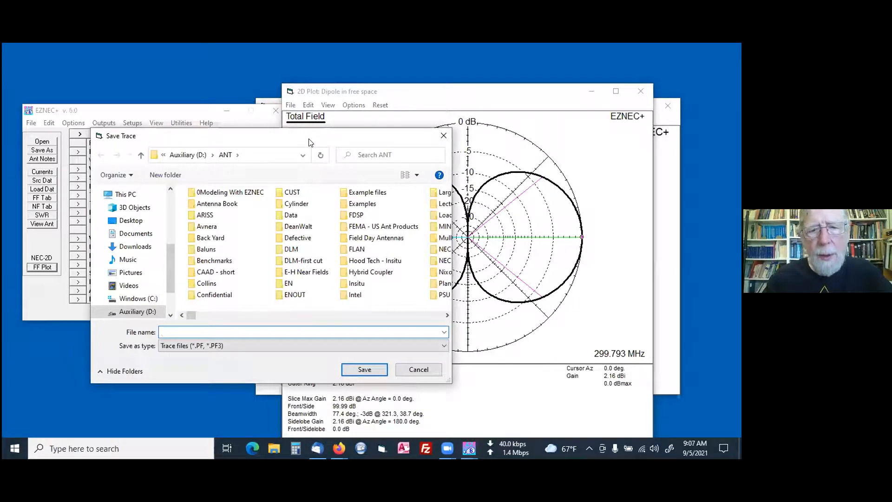
{"action": "type", "text": "dipole"}
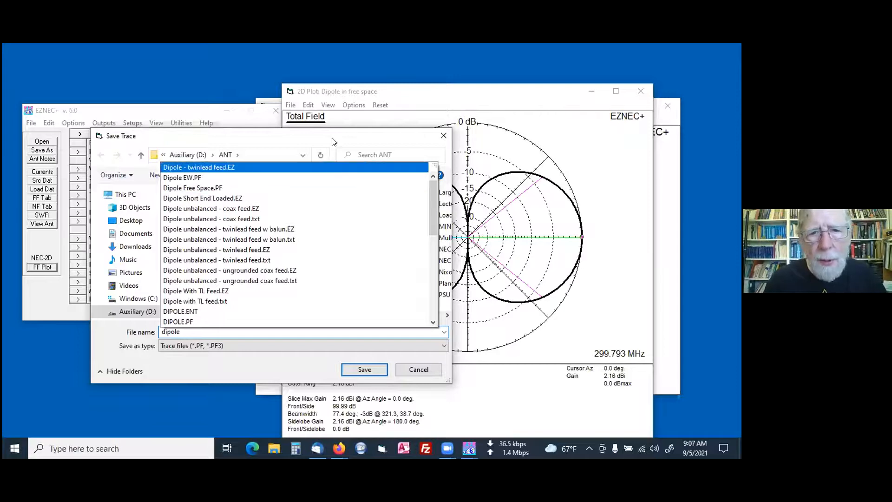
{"action": "left_click", "coordinate": [361, 372]}
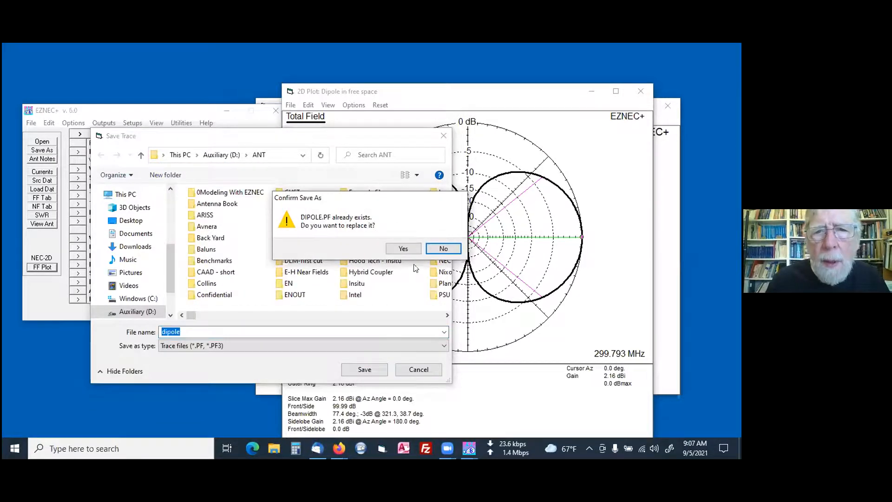
{"action": "left_click", "coordinate": [403, 247]}
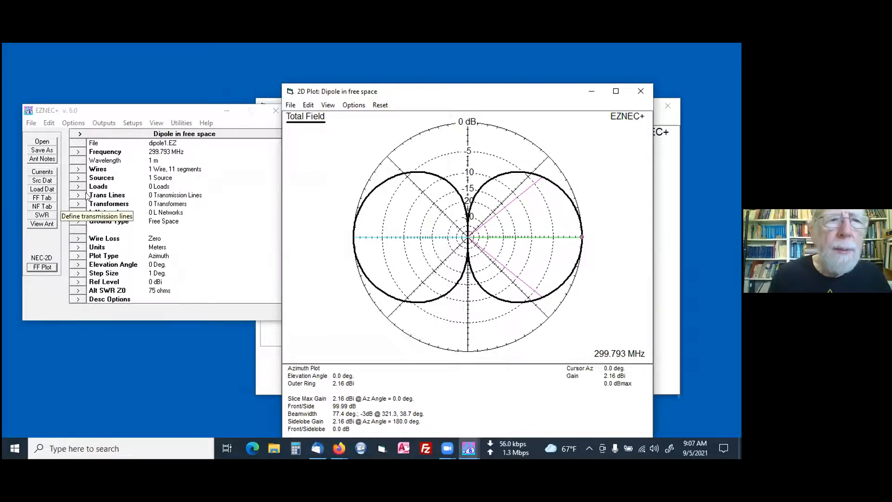
Shorten wire 1 by setting its End 1 Y coordinate to -0.005 m and End 2 Y to 0.005 m.
{"action": "left_click", "coordinate": [78, 170]}
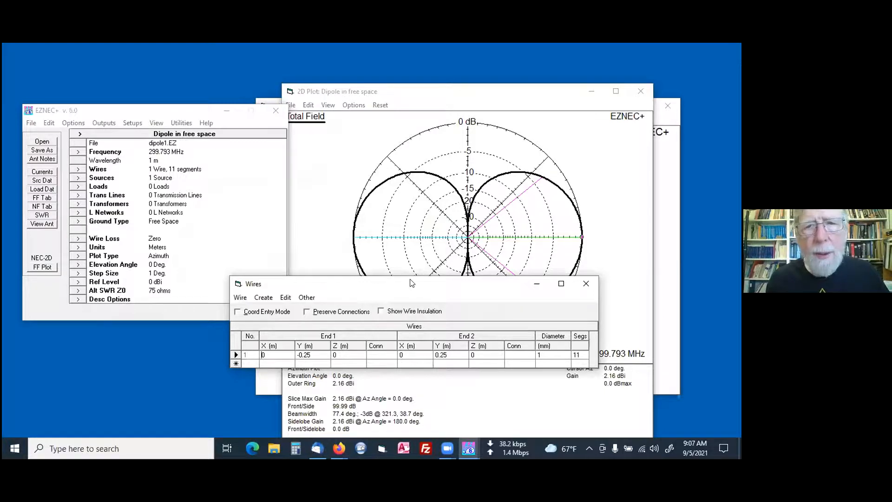
{"action": "left_click_drag", "start_coordinate": [411, 283], "coordinate": [268, 291]}
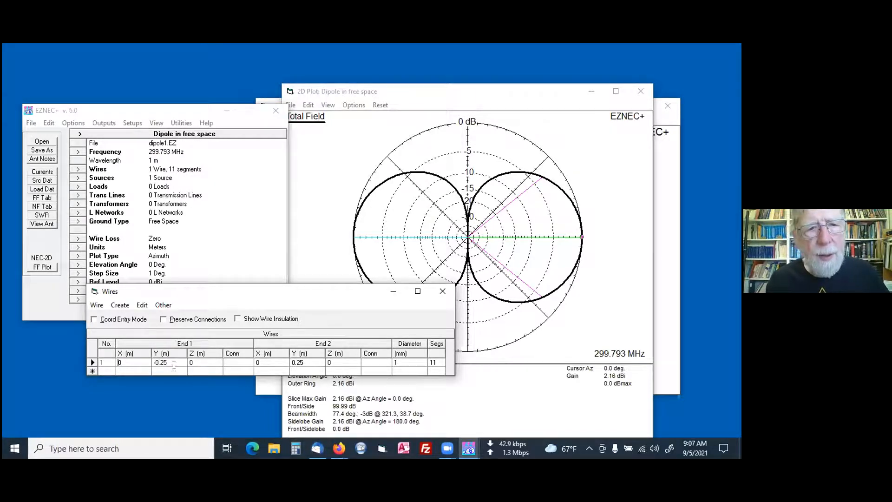
{"action": "left_click", "coordinate": [159, 361]}
{"action": "left_click", "coordinate": [159, 362]}
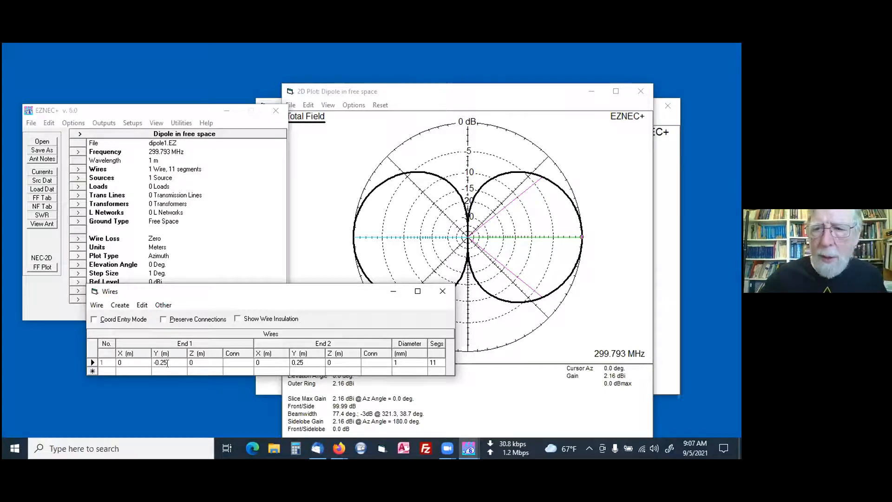
{"action": "key", "text": "BackSpace"}
{"action": "key", "text": "BackSpace"}
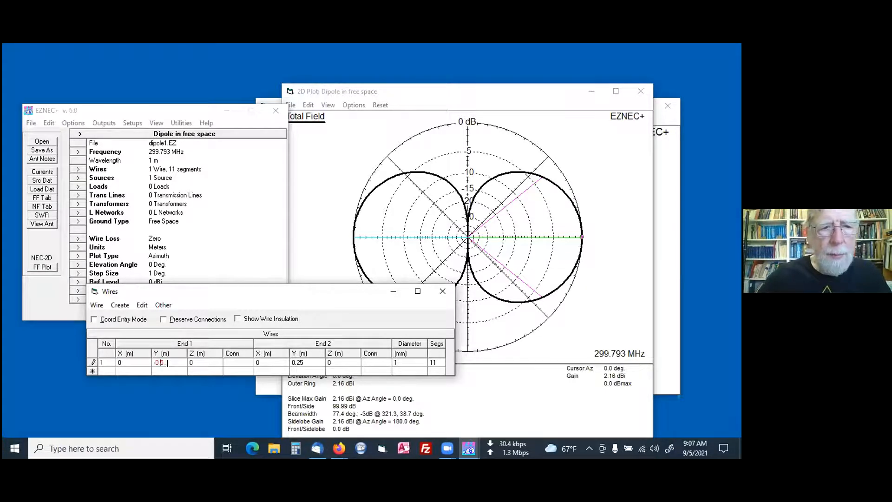
{"action": "type", "text": "005"}
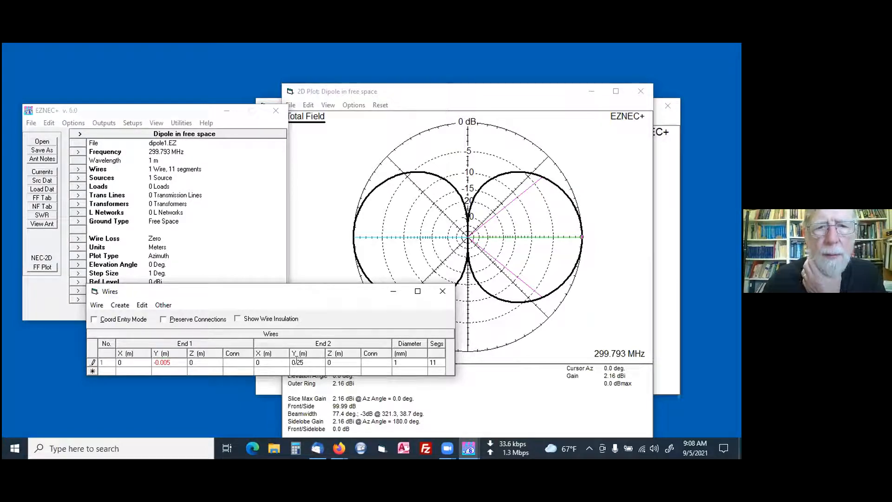
{"action": "left_click", "coordinate": [296, 361]}
{"action": "key", "text": "Delete"}
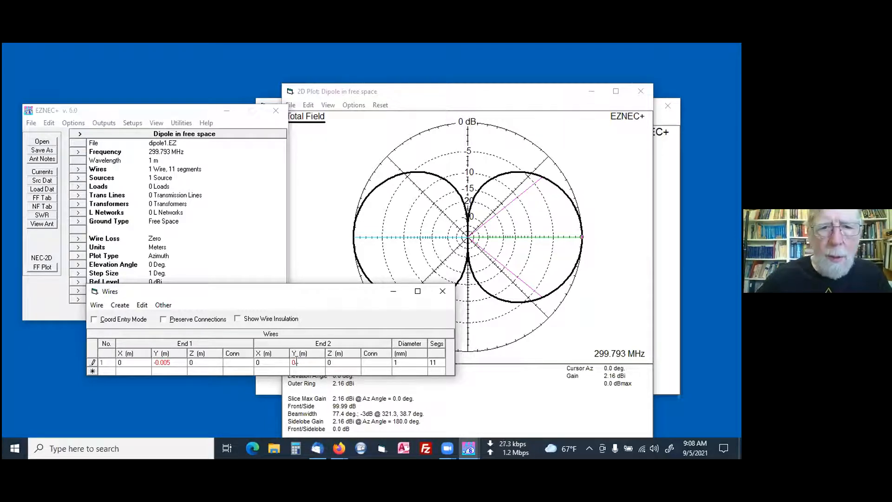
{"action": "type", "text": ".005"}
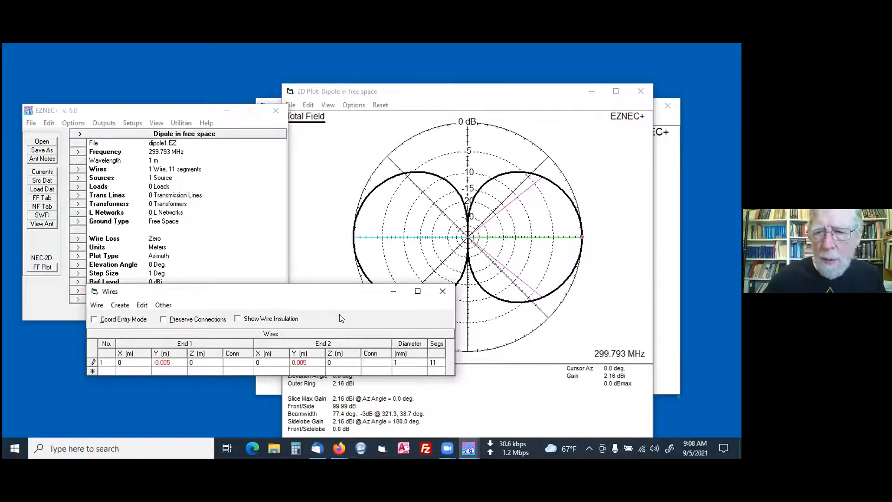
{"action": "key", "text": "Return"}
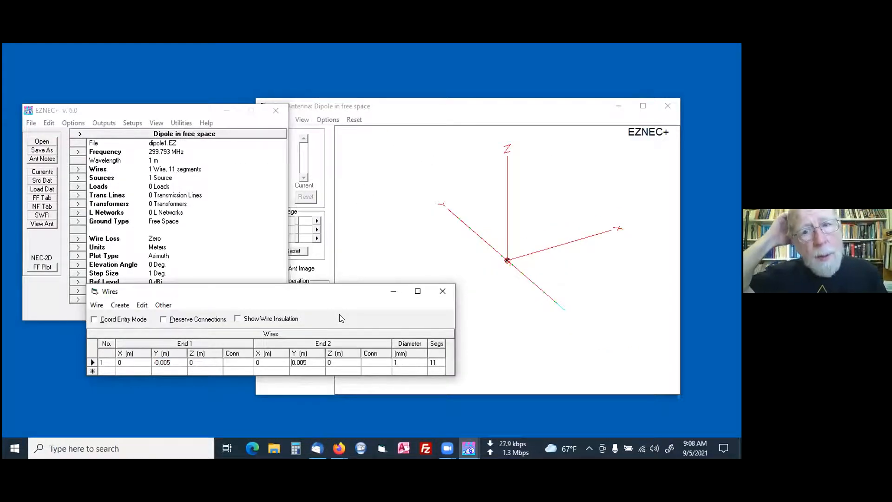
Examine the shortened dipole and its axes in the antenna view from different angles, resetting the display in between.
{"action": "mouse_move", "coordinate": [468, 196]}
{"action": "left_mouse_down"}
{"action": "mouse_move", "coordinate": [438, 201]}
{"action": "mouse_move", "coordinate": [464, 196]}
{"action": "left_mouse_up"}
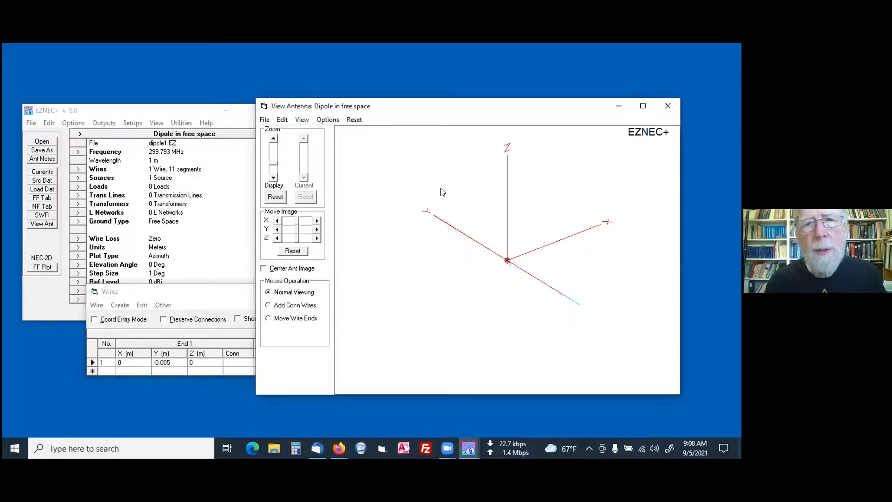
{"action": "left_click", "coordinate": [356, 120]}
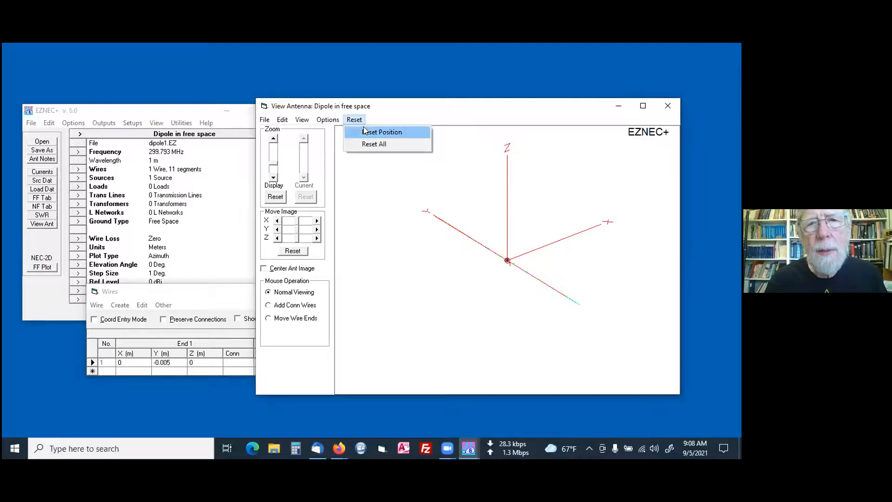
{"action": "left_click", "coordinate": [369, 144]}
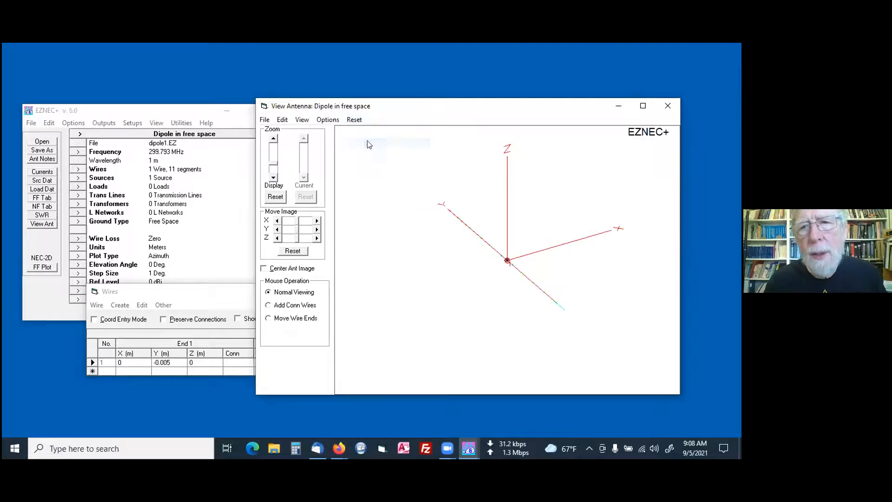
{"action": "mouse_move", "coordinate": [446, 167]}
{"action": "left_mouse_down"}
{"action": "mouse_move", "coordinate": [422, 169]}
{"action": "mouse_move", "coordinate": [435, 174]}
{"action": "left_mouse_up"}
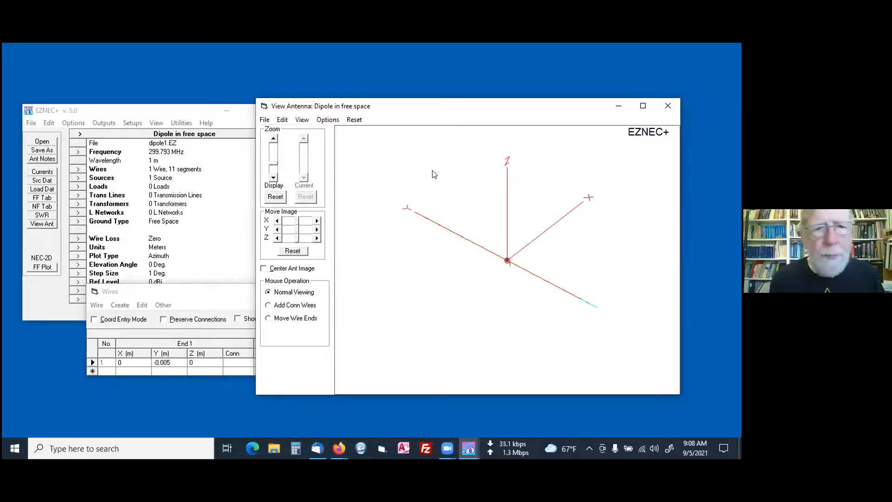
{"action": "left_click", "coordinate": [227, 298]}
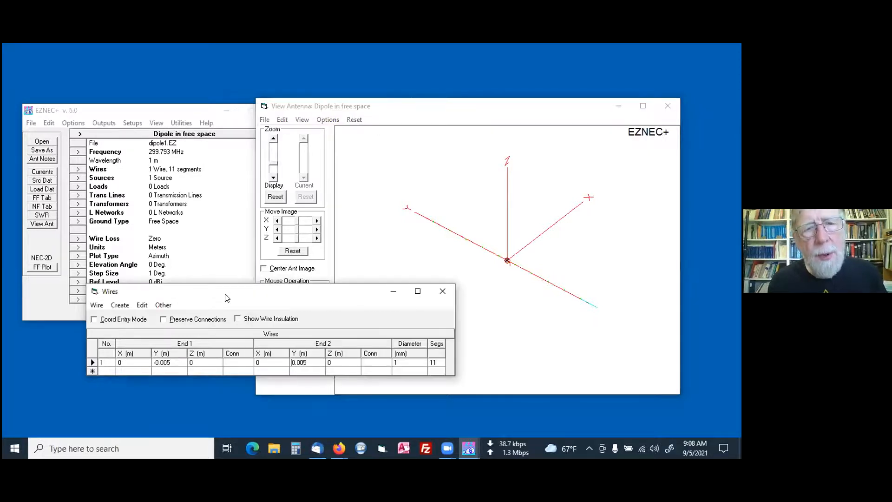
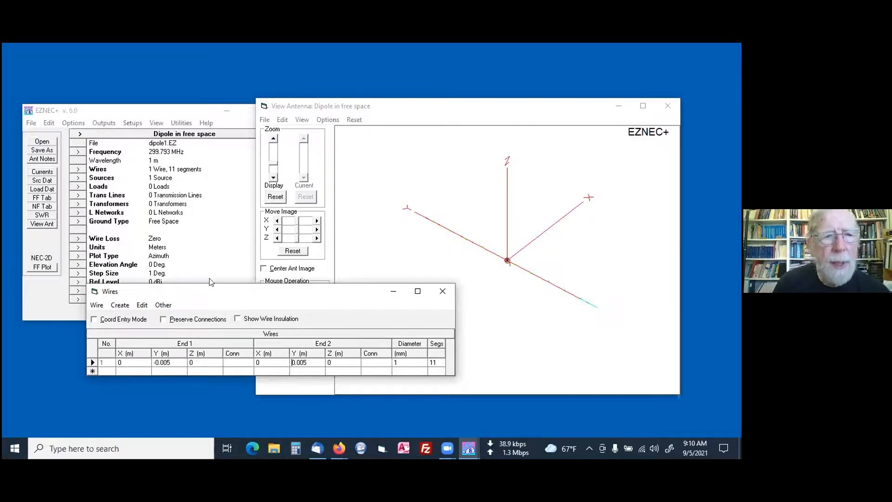
Calculate the shortened dipole's far-field azimuth plot and overlay the saved dipole trace for comparison.
{"action": "left_click", "coordinate": [47, 268]}
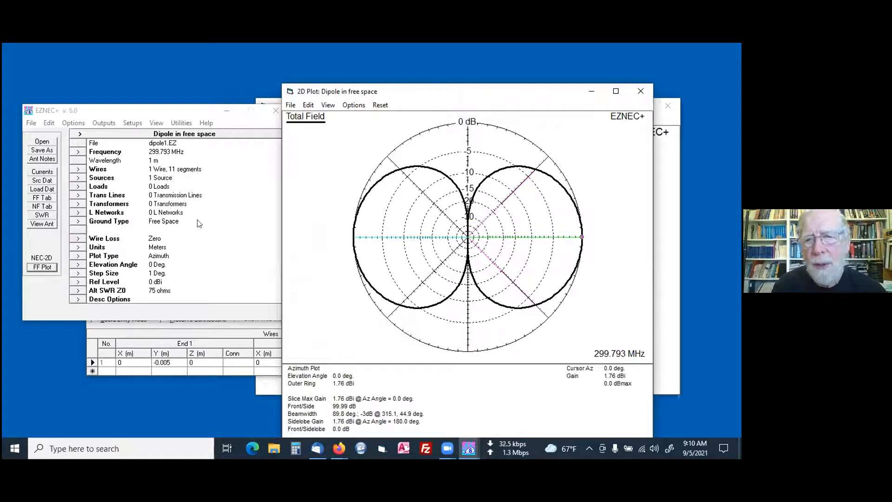
{"action": "left_click", "coordinate": [290, 106]}
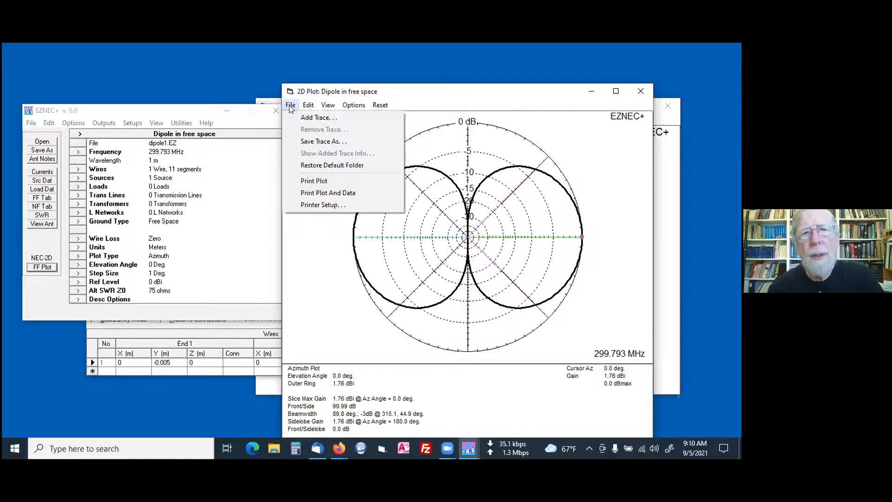
{"action": "left_click", "coordinate": [301, 118]}
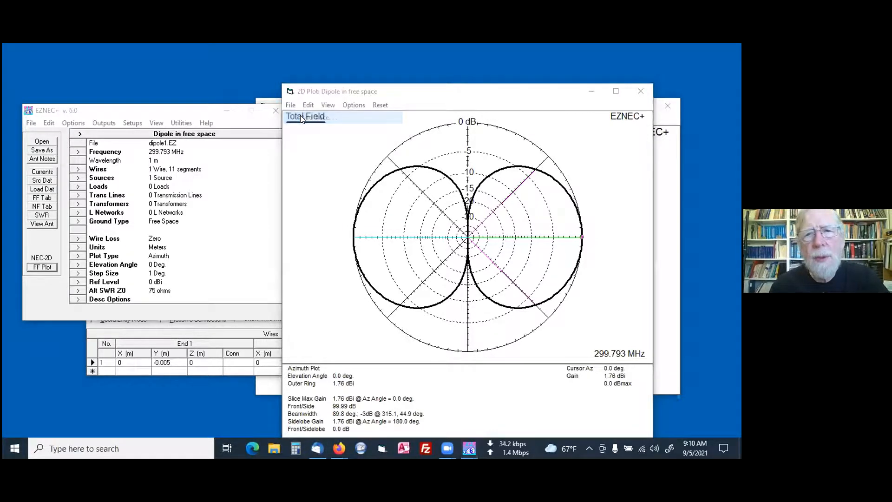
{"action": "type", "text": "dipole"}
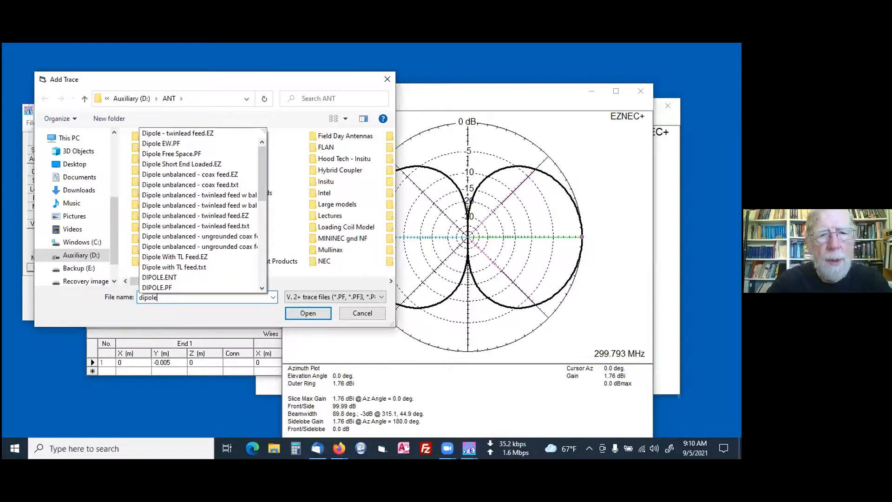
{"action": "key", "text": "Return"}
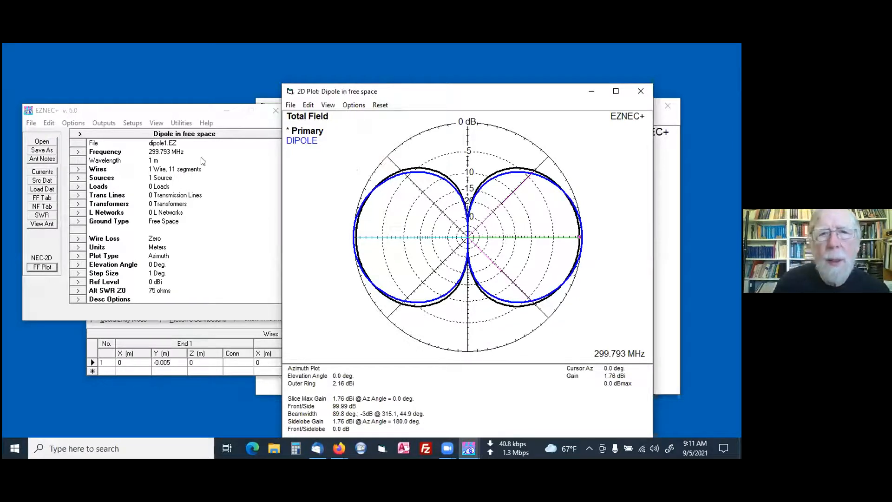
Make the added DIPOLE trace the active one and check its gain with the cursor at 44 degrees azimuth.
{"action": "left_click", "coordinate": [298, 139]}
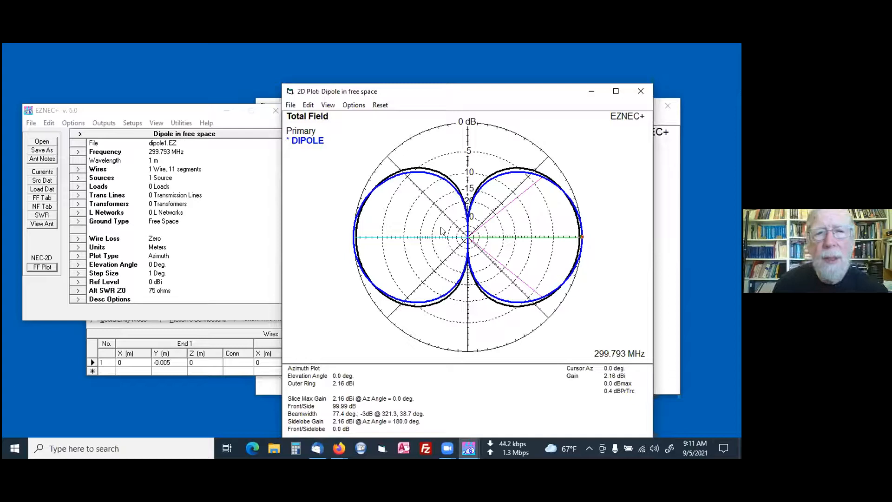
{"action": "left_click", "coordinate": [591, 126]}
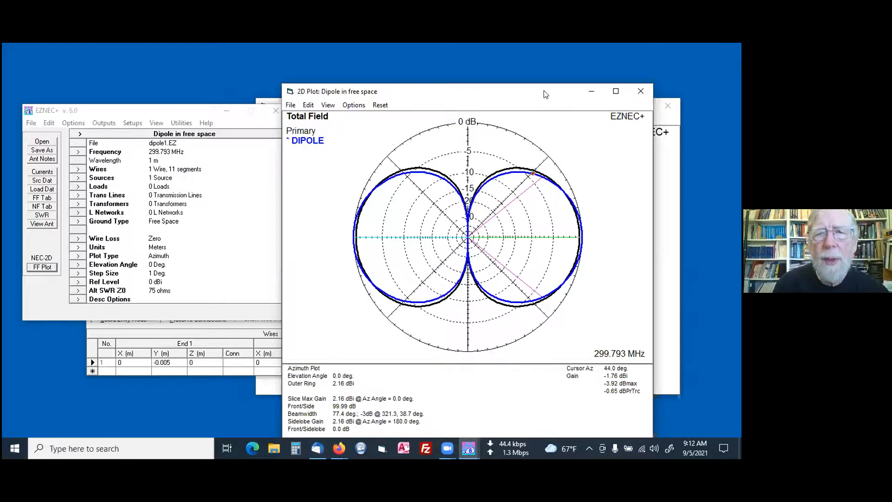
Examine the current distribution along the shortened dipole from the side in the antenna view, then return to the 2D plot.
{"action": "left_click_drag", "start_coordinate": [543, 92], "coordinate": [706, 122]}
{"action": "left_click", "coordinate": [385, 121]}
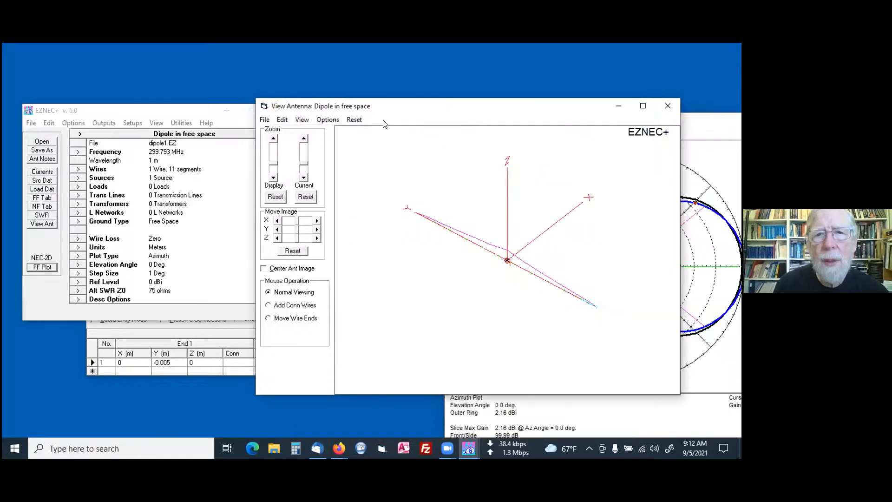
{"action": "mouse_move", "coordinate": [418, 155]}
{"action": "left_mouse_down"}
{"action": "mouse_move", "coordinate": [450, 203]}
{"action": "mouse_move", "coordinate": [411, 175]}
{"action": "mouse_move", "coordinate": [416, 161]}
{"action": "left_mouse_up"}
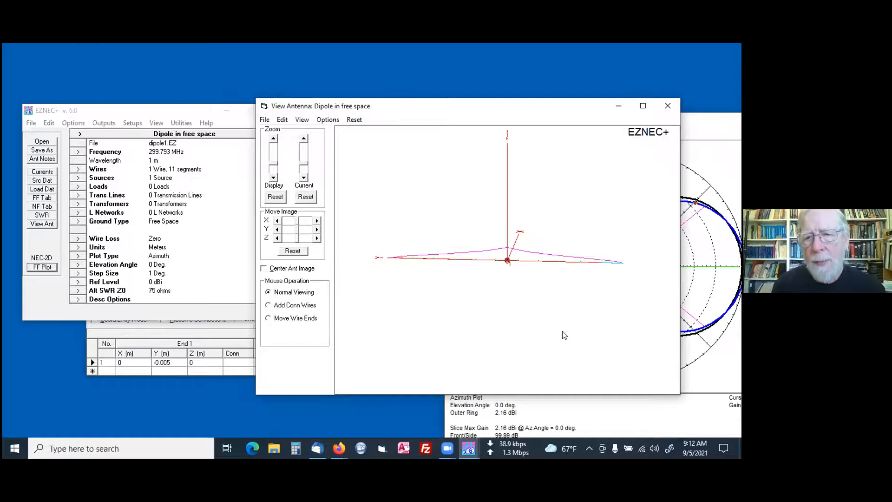
{"action": "left_click", "coordinate": [575, 404]}
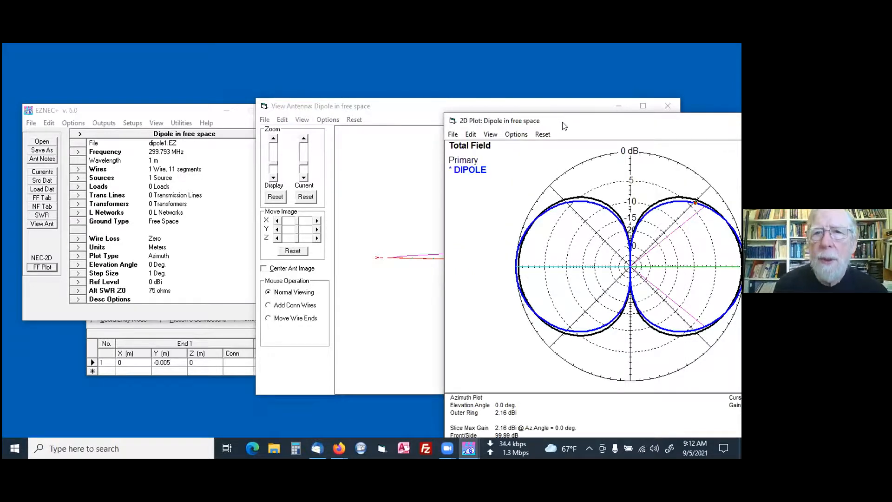
{"action": "left_click_drag", "start_coordinate": [556, 126], "coordinate": [350, 101]}
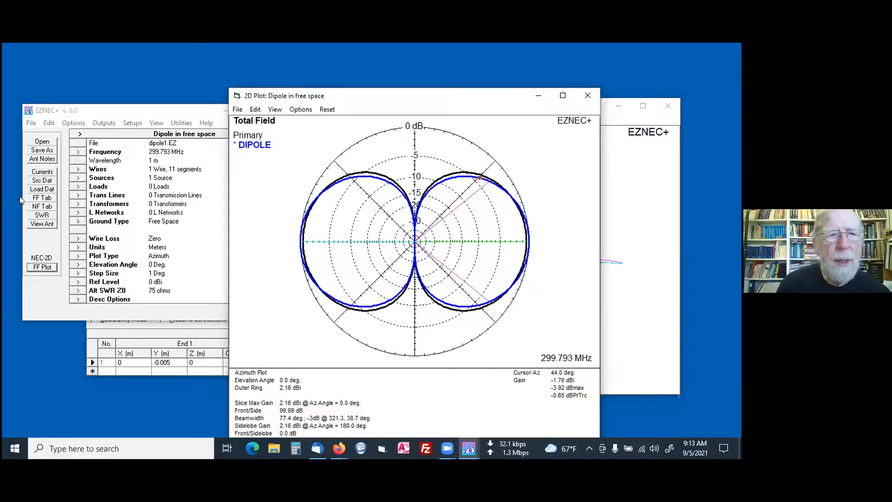
Check the shortened dipole's source data and exit the antenna modeling program.
{"action": "left_click", "coordinate": [42, 181]}
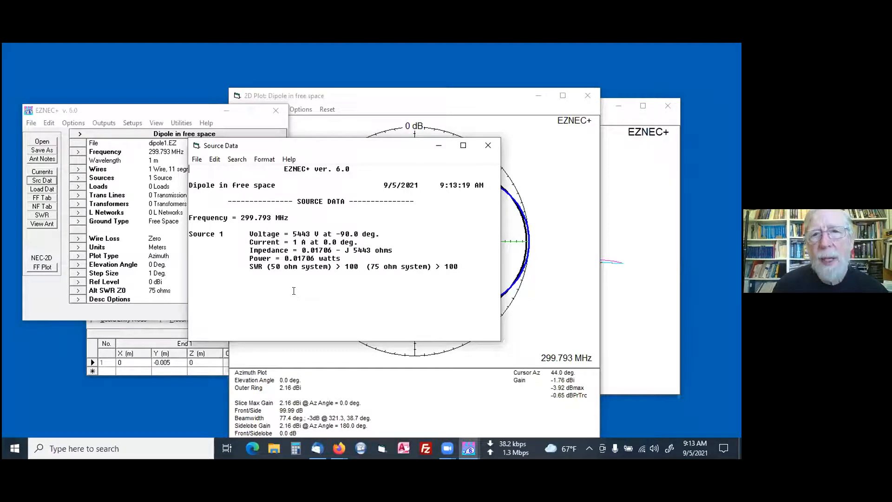
{"action": "left_click", "coordinate": [486, 145]}
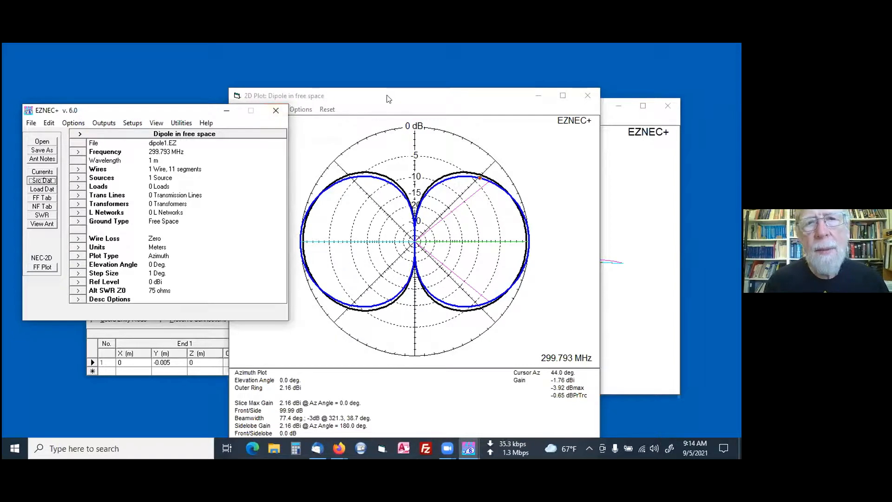
{"action": "left_click", "coordinate": [276, 115]}
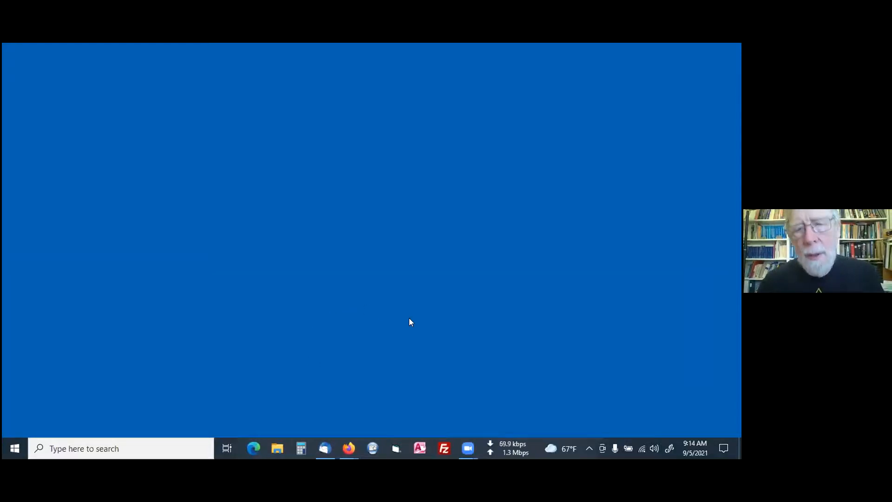
Show the desktop icons and open the Antenna Modeling presentation.
{"action": "right_click", "coordinate": [428, 325]}
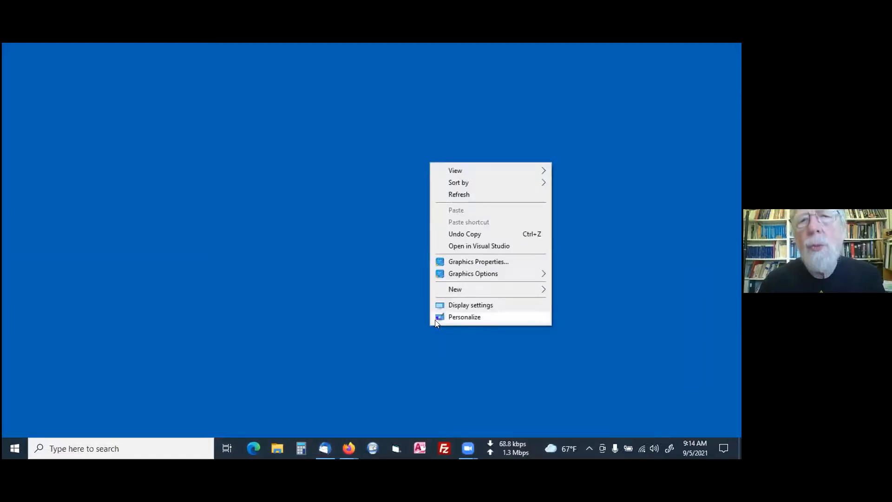
{"action": "mouse_move", "coordinate": [516, 168]}
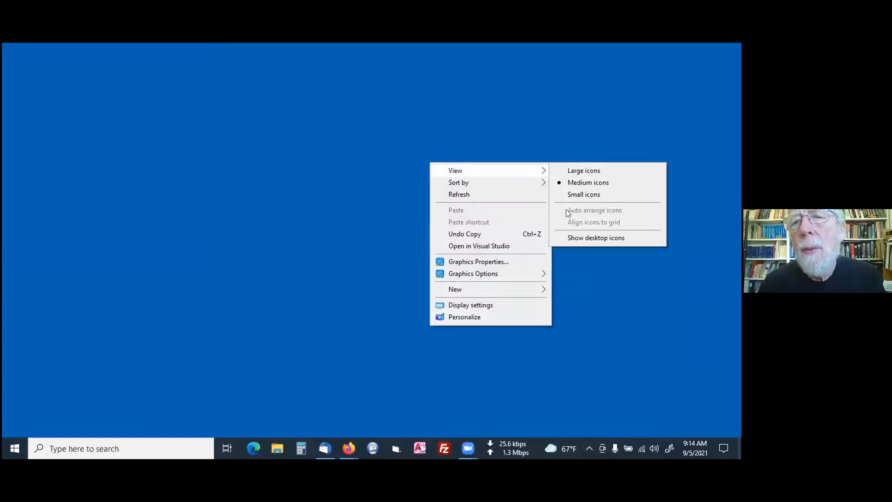
{"action": "left_click", "coordinate": [575, 237]}
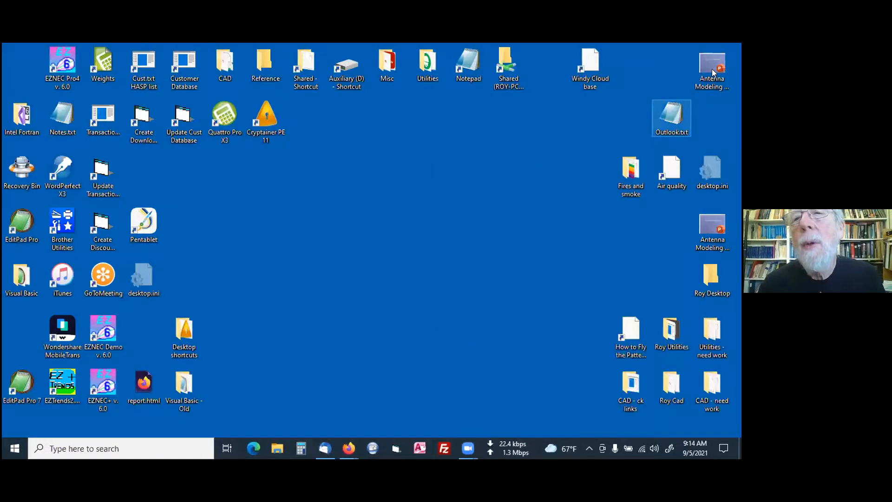
{"action": "double_click", "coordinate": [713, 68]}
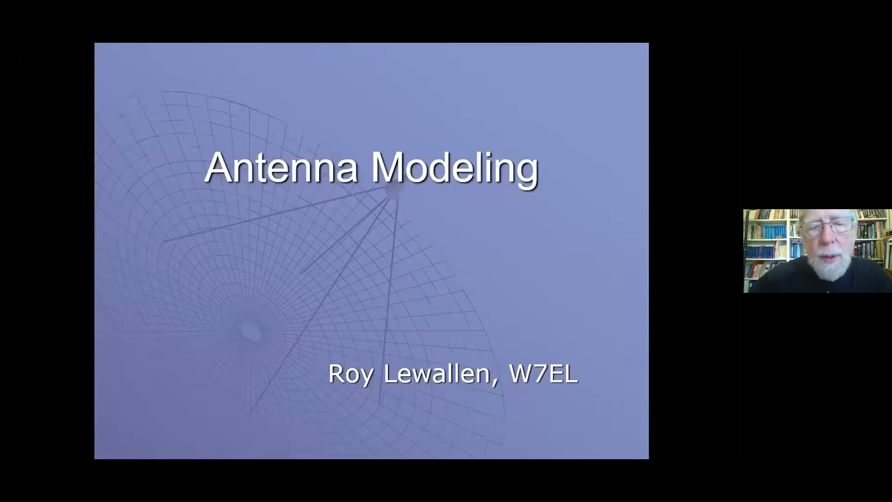
{"action": "key", "text": "Right"}
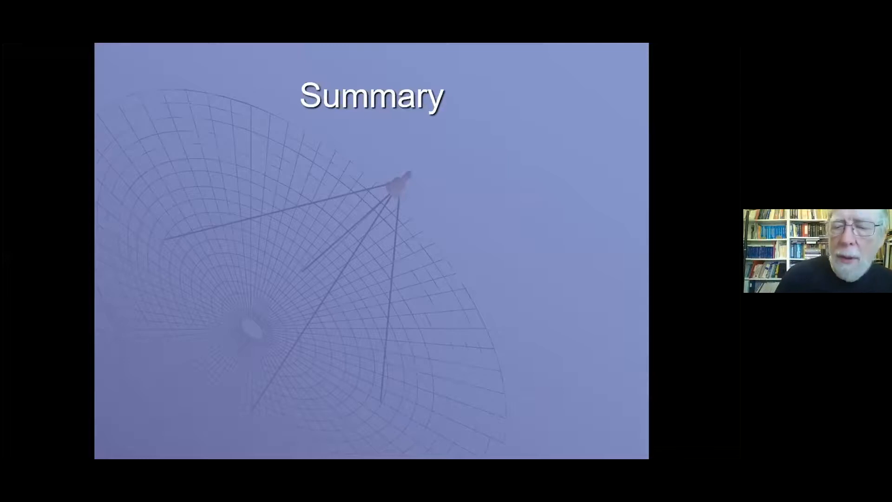
{"action": "key", "text": "Right"}
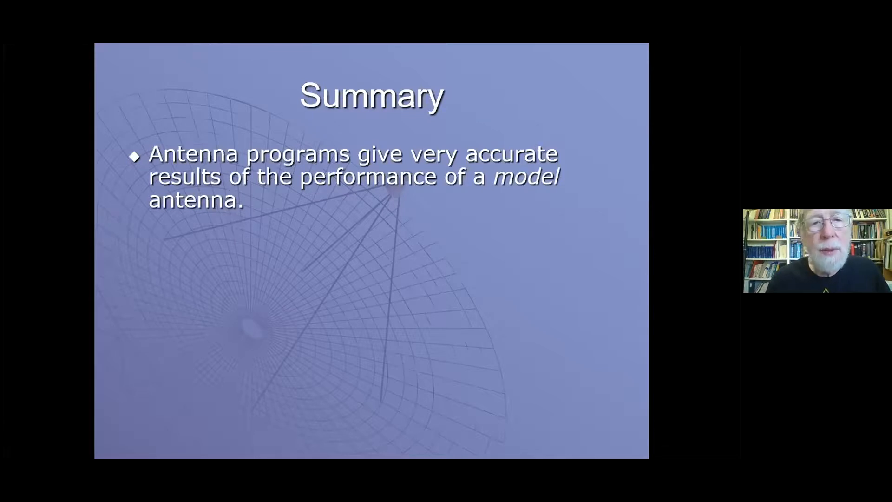
{"action": "key", "text": "Right"}
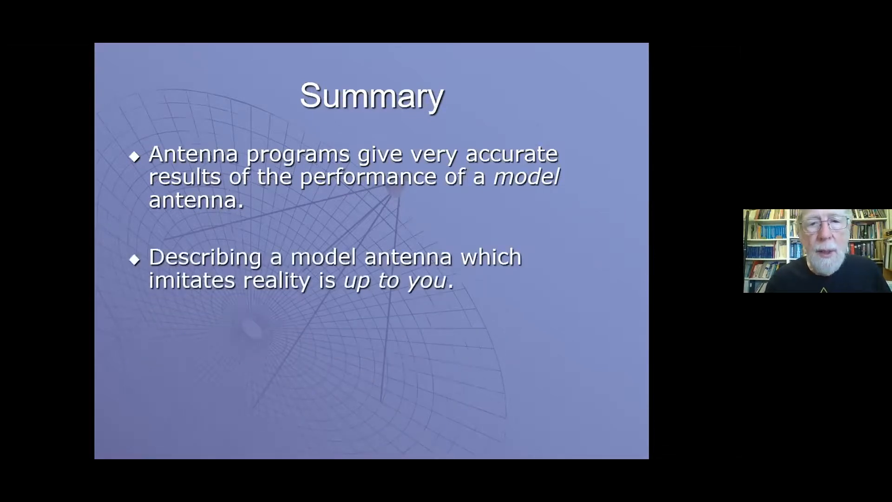